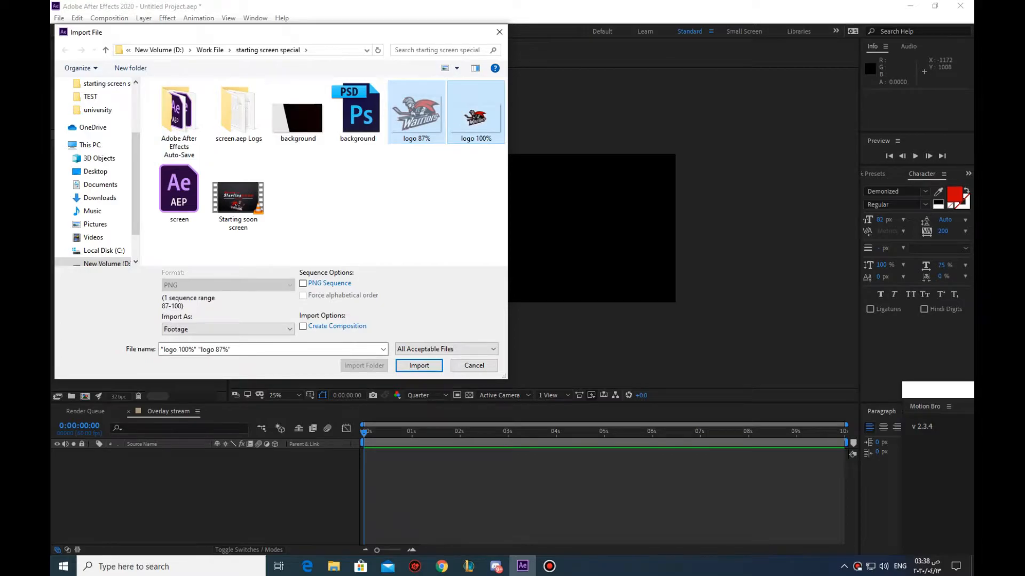
# Import the wallpaper-b1de.jpg image from the fazetruth folder into the project
pyautogui.doubleClick(117, 213)
pyautogui.scroll(5, 96, 171)
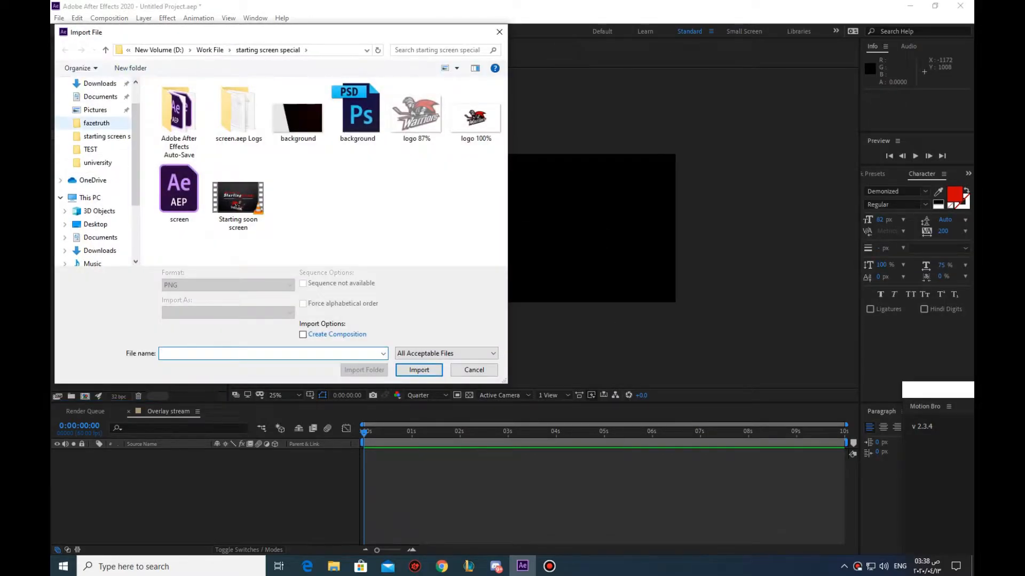
pyautogui.click(100, 118)
pyautogui.doubleClick(271, 140)
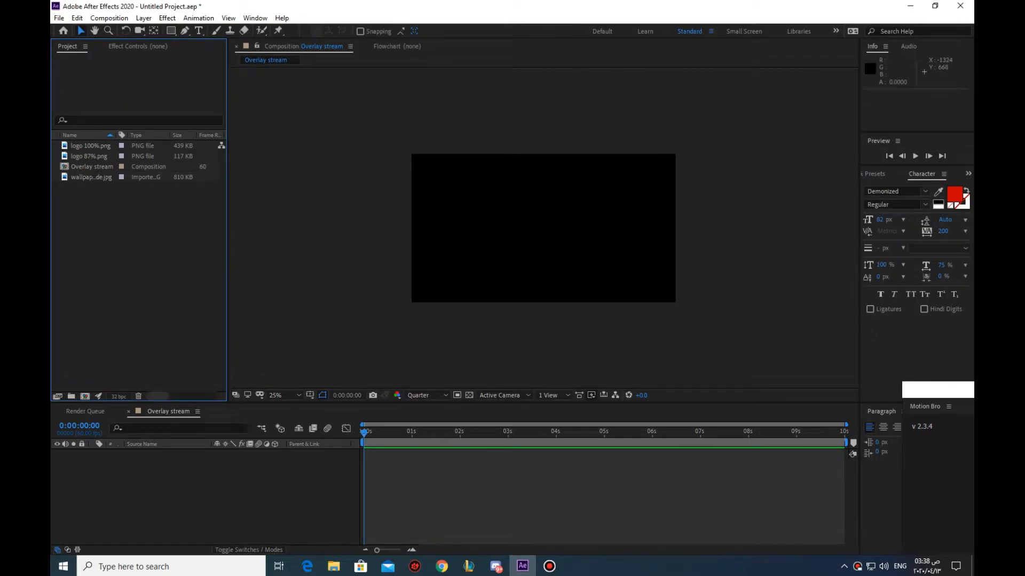
# Add the wallpaper image to the Overlay stream composition and scale it to about 75% by 68% to fit the frame
pyautogui.moveTo(91, 176); pyautogui.dragTo(176, 479)
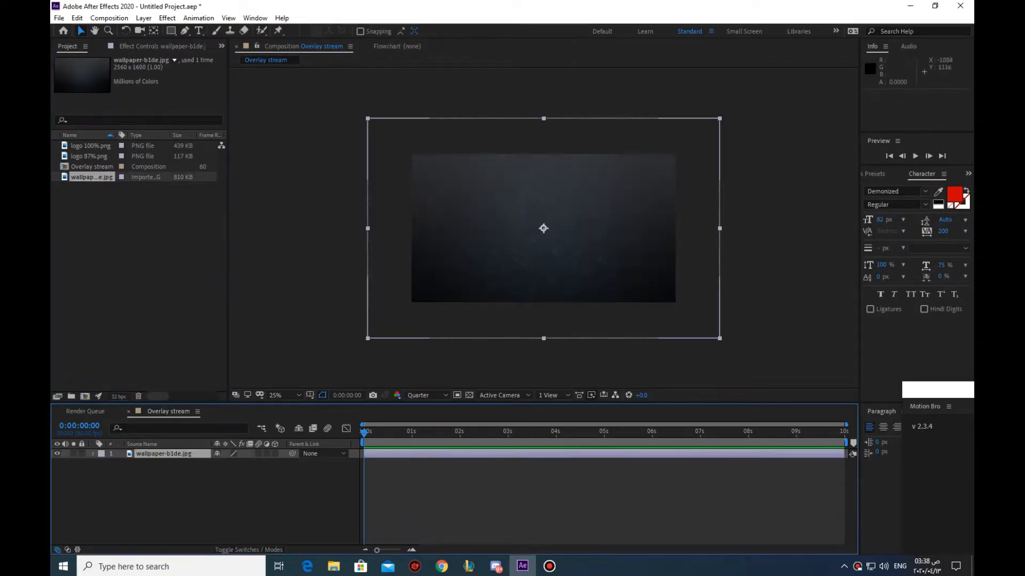
pyautogui.moveTo(720, 119); pyautogui.dragTo(676, 155)
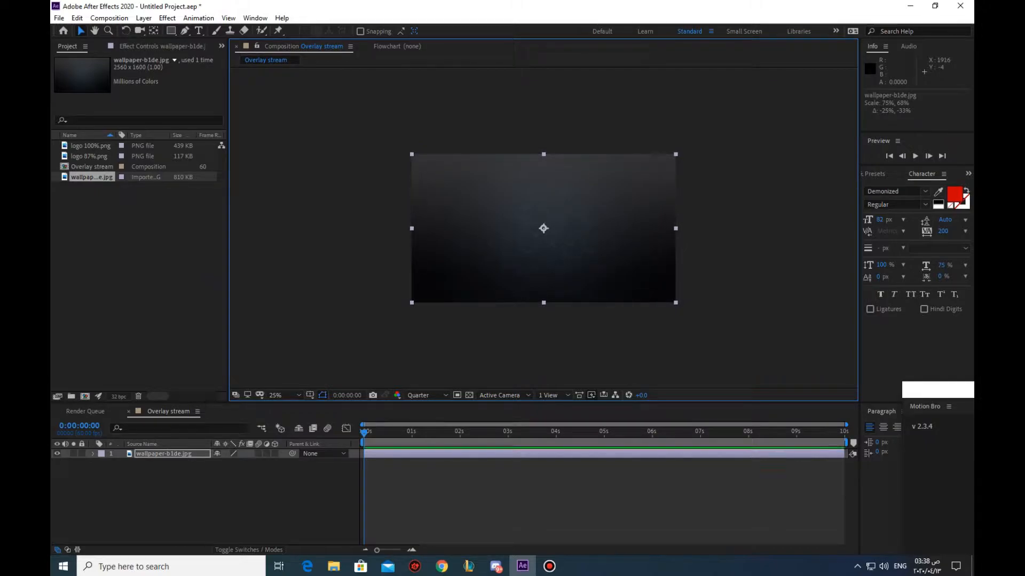
pyautogui.click(760, 125)
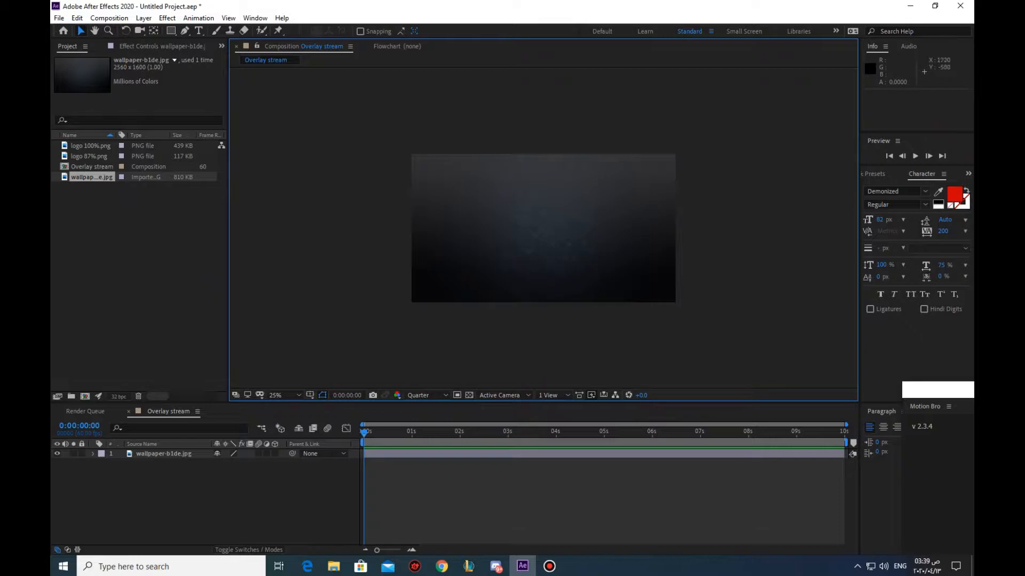
# Add logo 100%.png above the wallpaper, scale it down, and position it in the lower middle of the frame
pyautogui.moveTo(88, 146); pyautogui.dragTo(176, 458)
pyautogui.moveTo(675, 154); pyautogui.dragTo(650, 176)
pyautogui.moveTo(606, 203); pyautogui.dragTo(602, 241)
pyautogui.click(584, 334)
pyautogui.moveTo(556, 270); pyautogui.dragTo(555, 271)
pyautogui.click(566, 341)
pyautogui.click(555, 254)
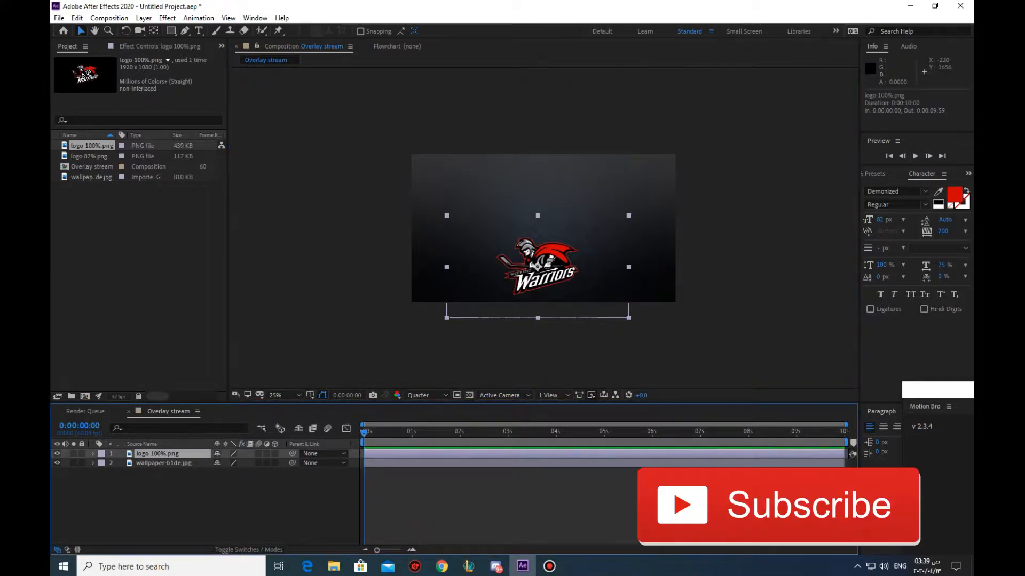
# Pre-compose the logo 100%.png layer as "Logo", leaving all attributes in Overlay stream
pyautogui.rightClick(154, 453)
pyautogui.click(192, 403)
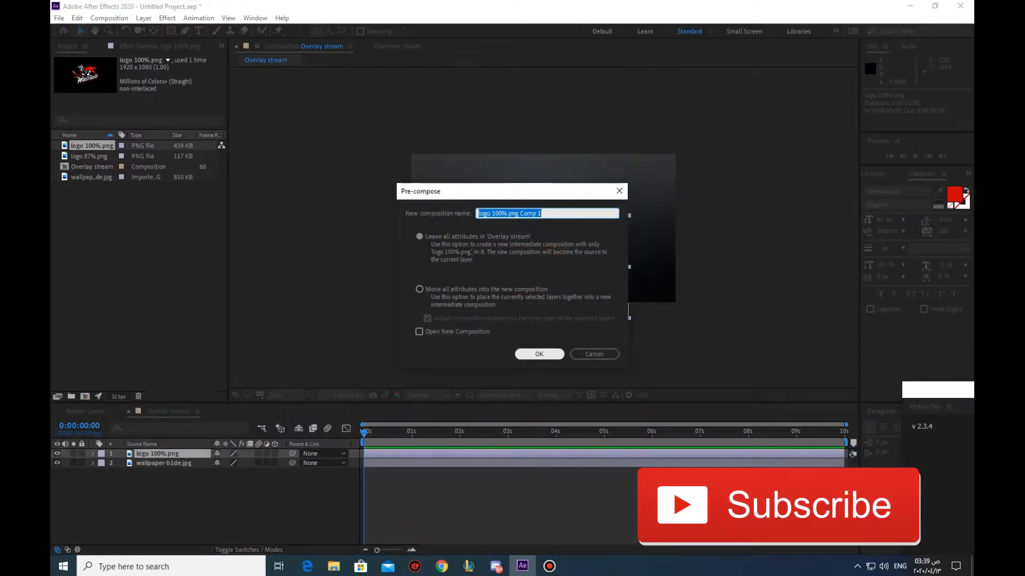
pyautogui.write('Logo')
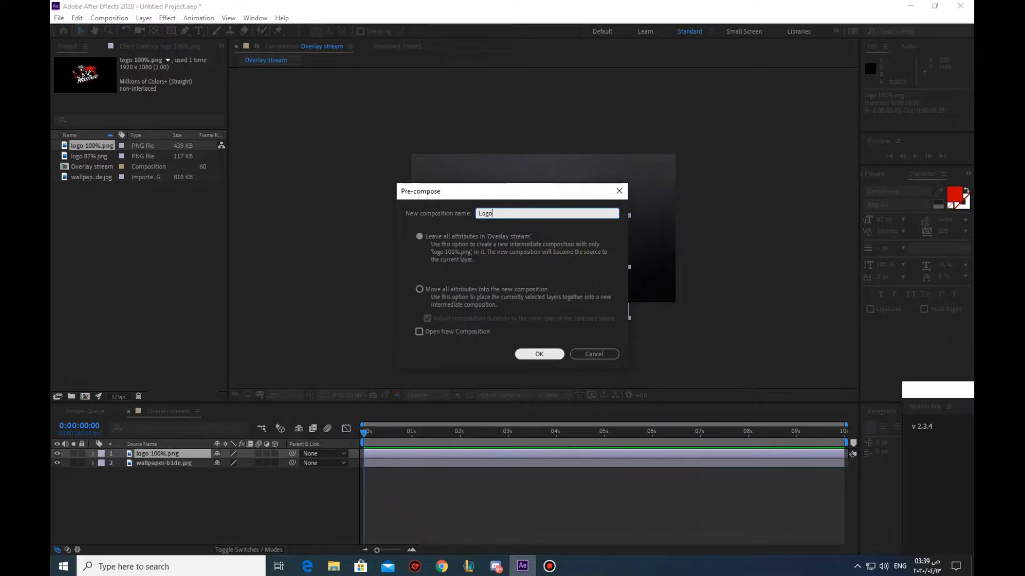
pyautogui.press('Return')
# Pre-compose the Logo layer again into a composition named "3d Logo"
pyautogui.rightClick(158, 454)
pyautogui.click(182, 409)
pyautogui.write('3d Log')
pyautogui.press('Return')
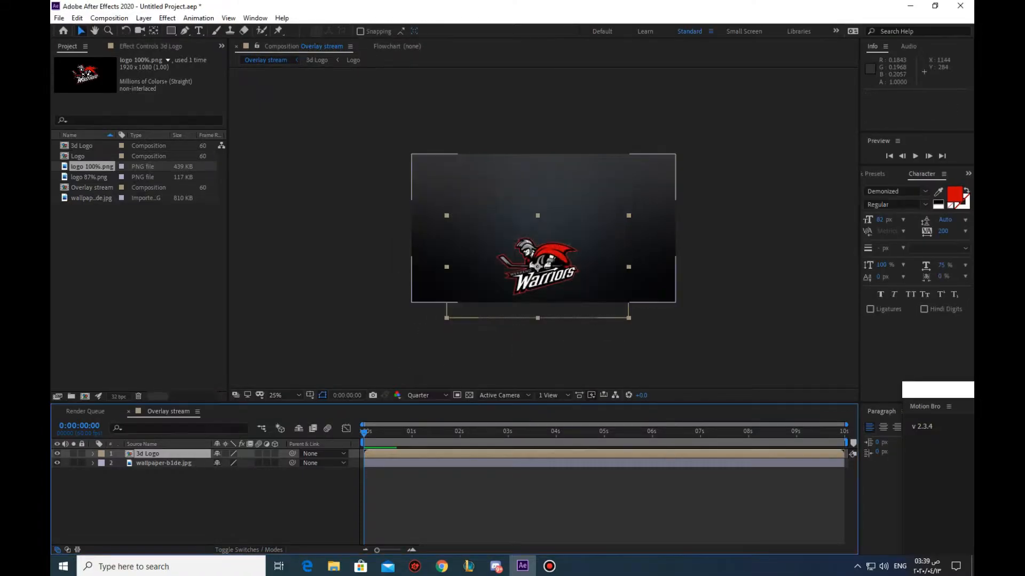
# Open the 3d Logo composition and turn its Logo layer into a 3D layer
pyautogui.rightClick(150, 454)
pyautogui.click(202, 502)
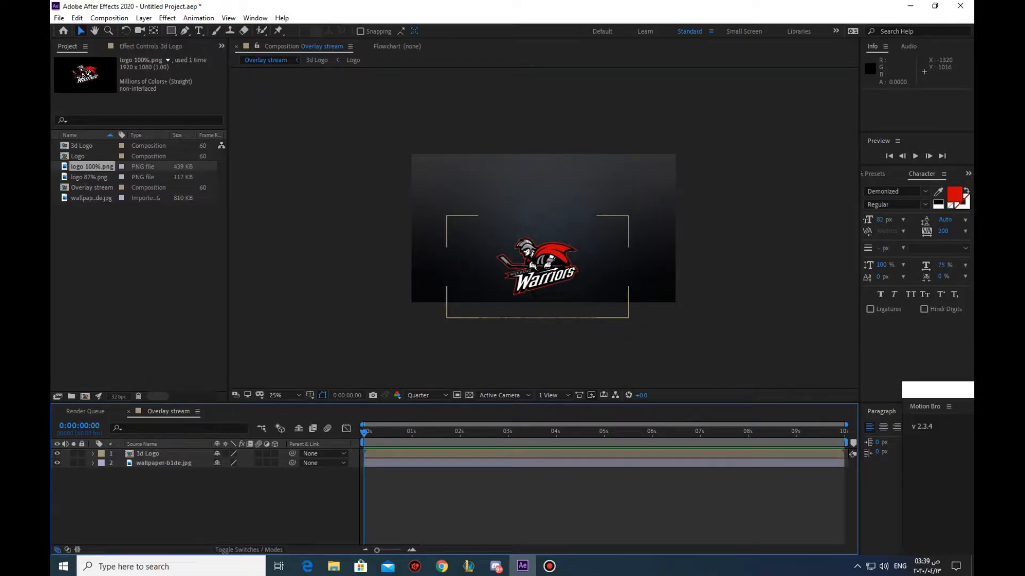
pyautogui.doubleClick(148, 454)
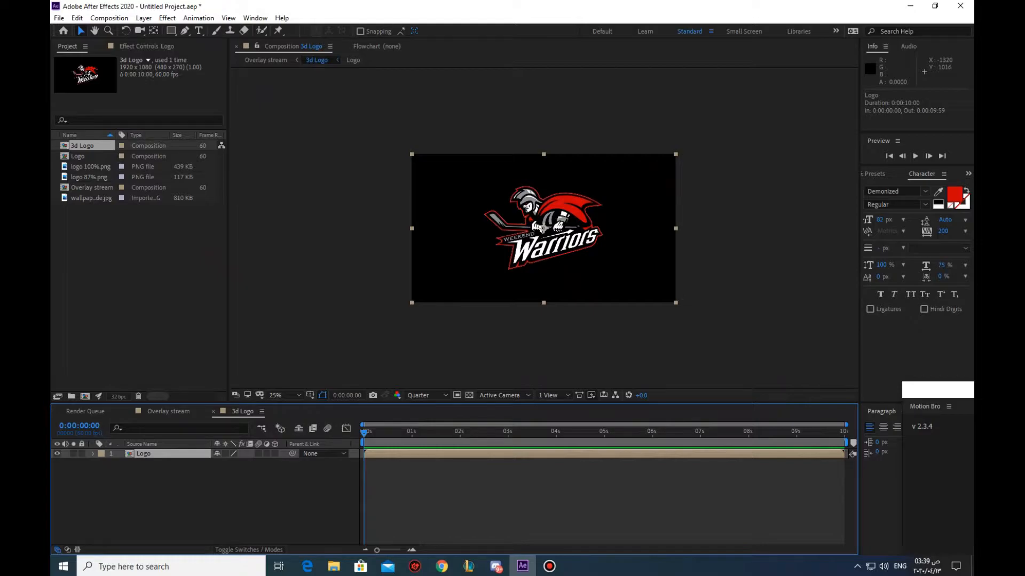
pyautogui.click(275, 454)
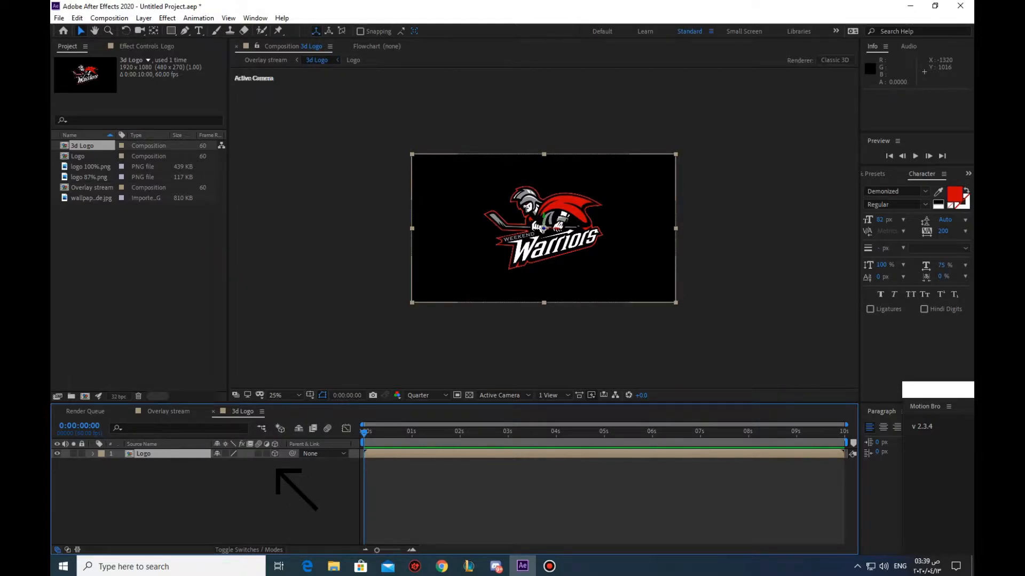
pyautogui.hotkey('ctrl', 'd')
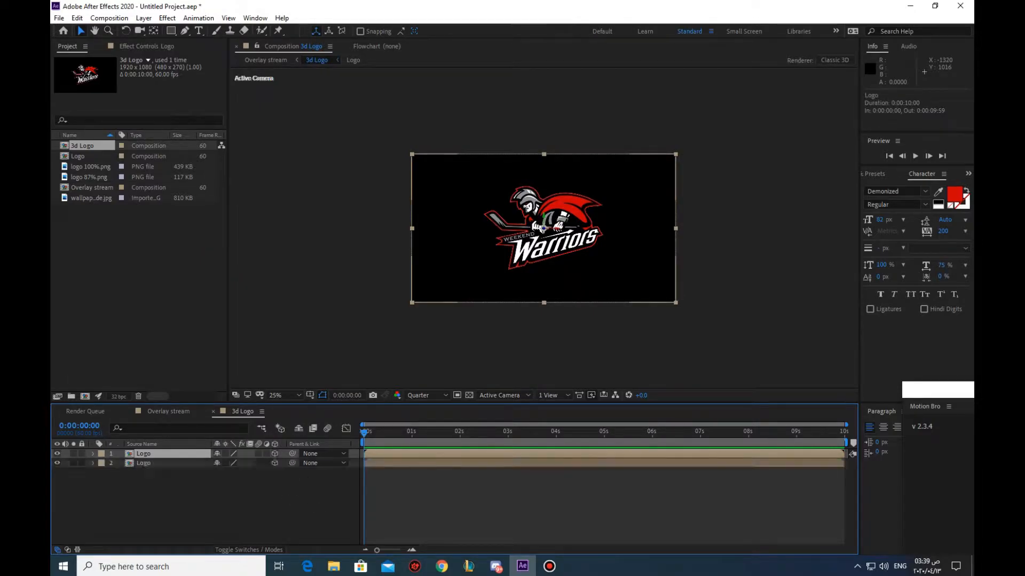
pyautogui.hotkey('ctrl', 'z')
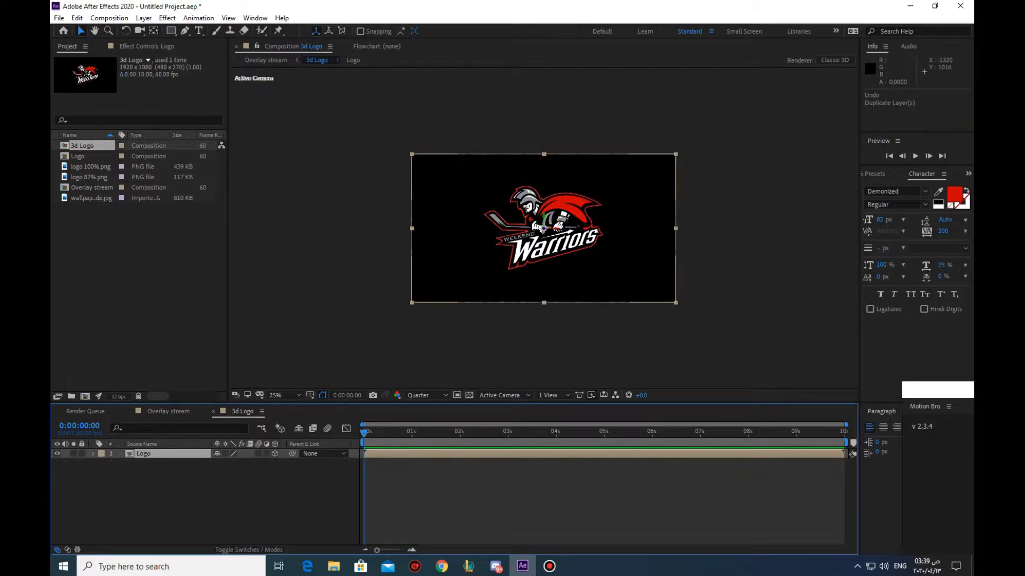
# Reveal the Logo layer's Position property and separate its dimensions into X, Y and Z
pyautogui.click(93, 454)
pyautogui.click(93, 454)
pyautogui.press('p')
pyautogui.rightClick(134, 463)
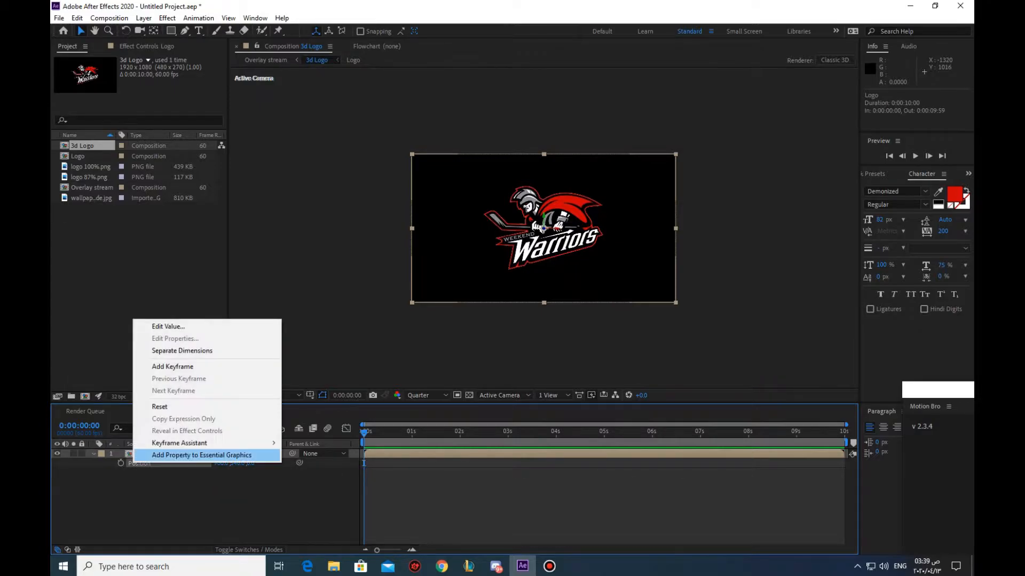
pyautogui.click(181, 350)
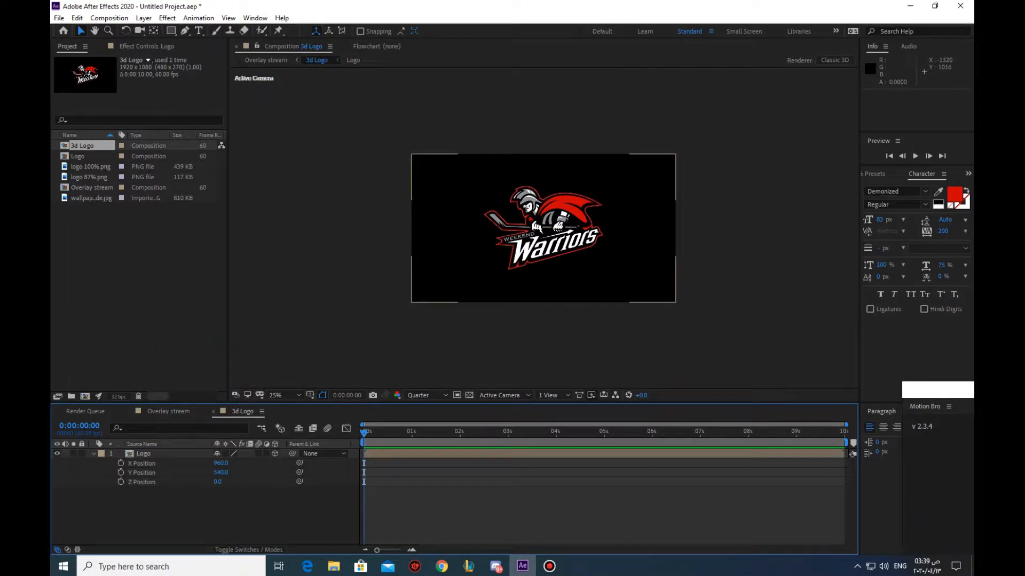
# Add the expression "index" to the Logo layer's Z Position
pyautogui.click(142, 482)
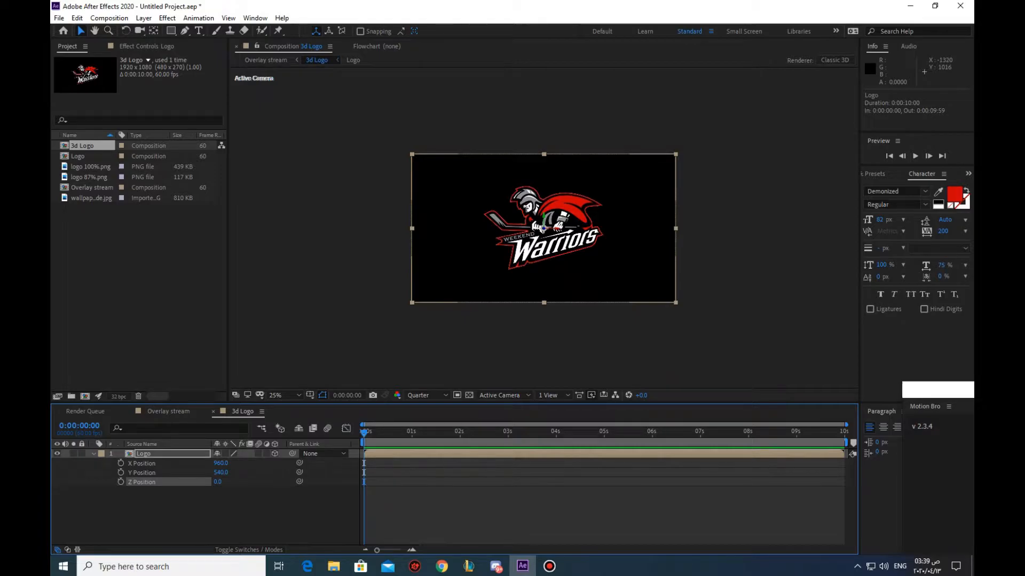
pyautogui.hotkey('alt', 'shift', '=')
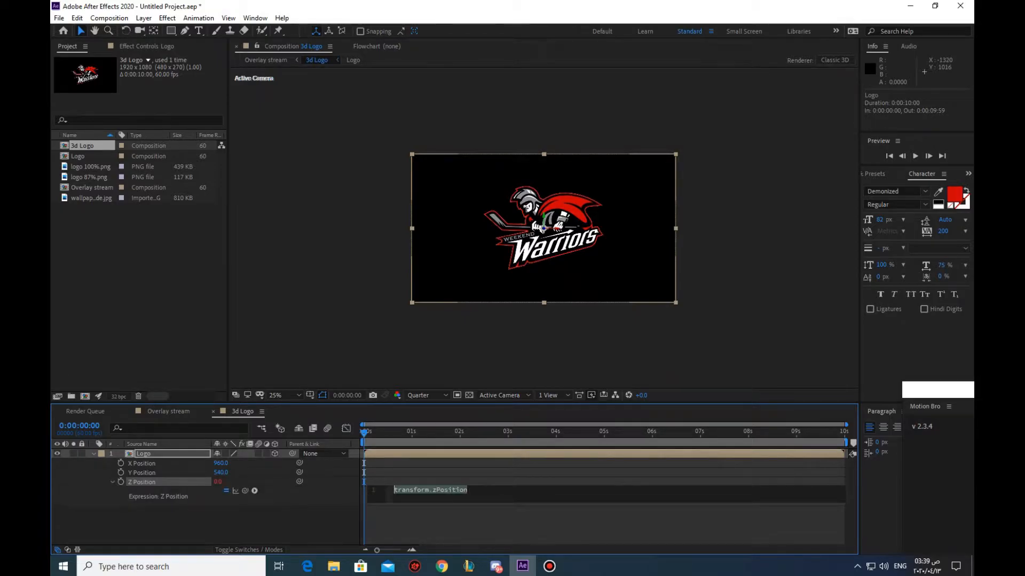
pyautogui.write('index')
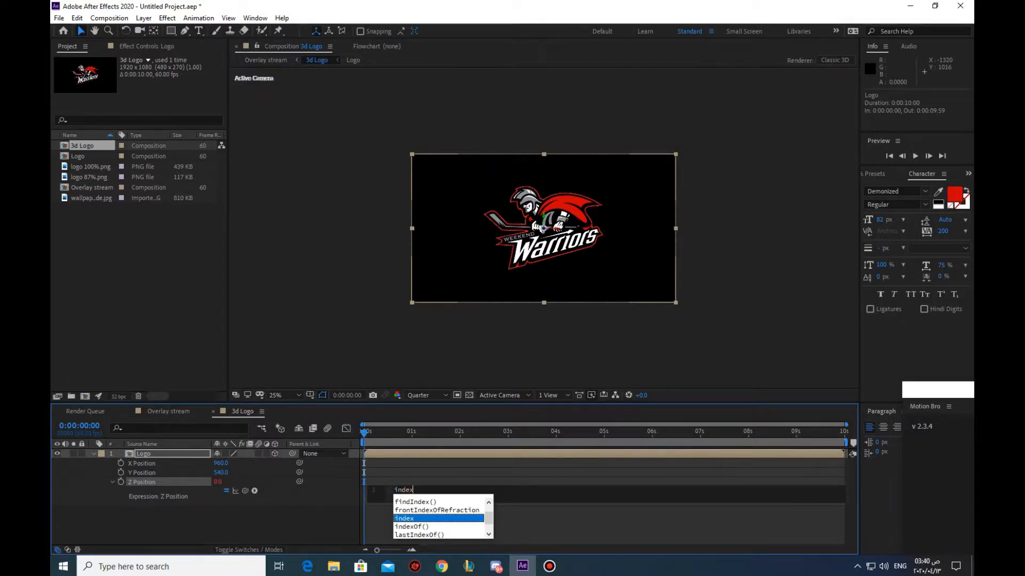
pyautogui.press('Return')
pyautogui.click(603, 525)
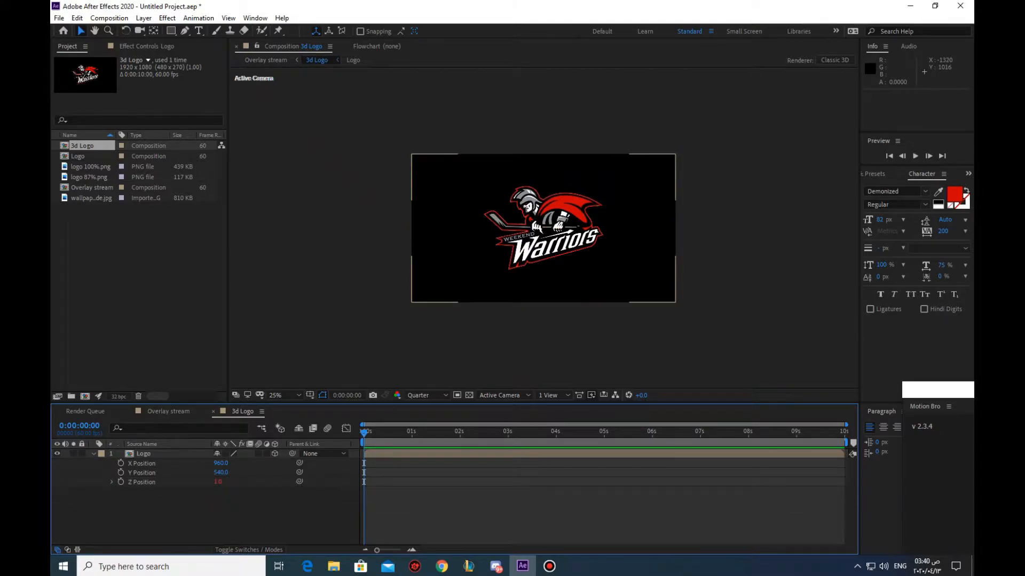
# Switch the 3D view to Custom View 1 and duplicate the Logo layer repeatedly until there are eight copies
pyautogui.click(504, 395)
pyautogui.click(508, 496)
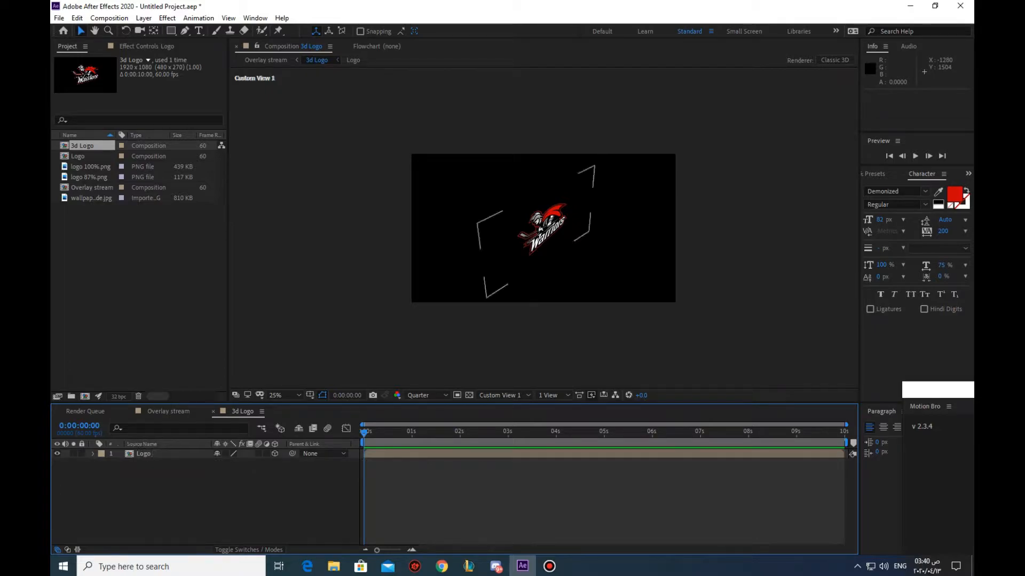
pyautogui.click(143, 453)
pyautogui.hotkey('ctrl', 'd')
pyautogui.press('F2')
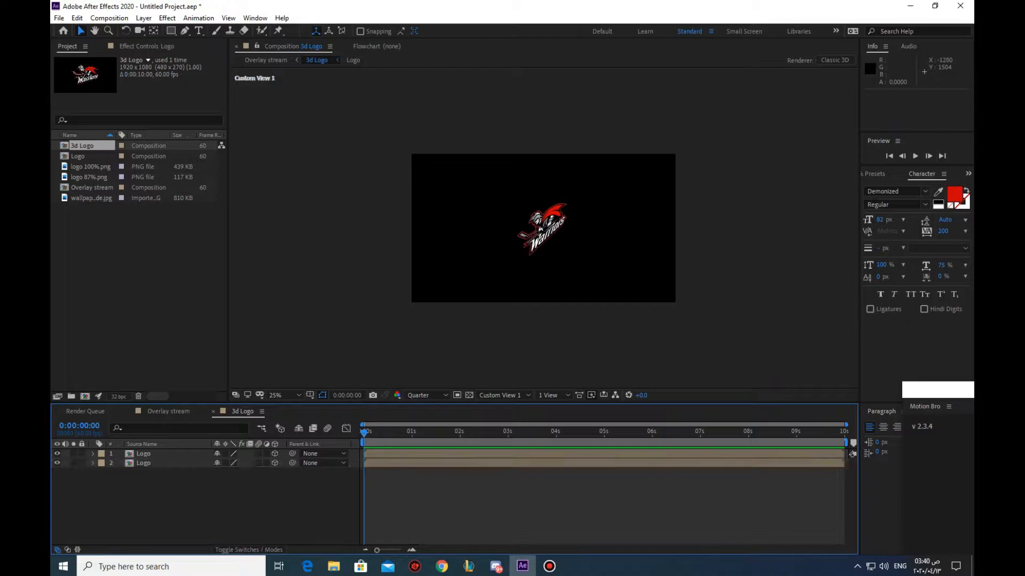
pyautogui.hotkey('ctrl', 'a')
pyautogui.hotkey('ctrl', 'd')
pyautogui.press('F2')
pyautogui.hotkey('ctrl', 'a')
pyautogui.hotkey('ctrl', 'd')
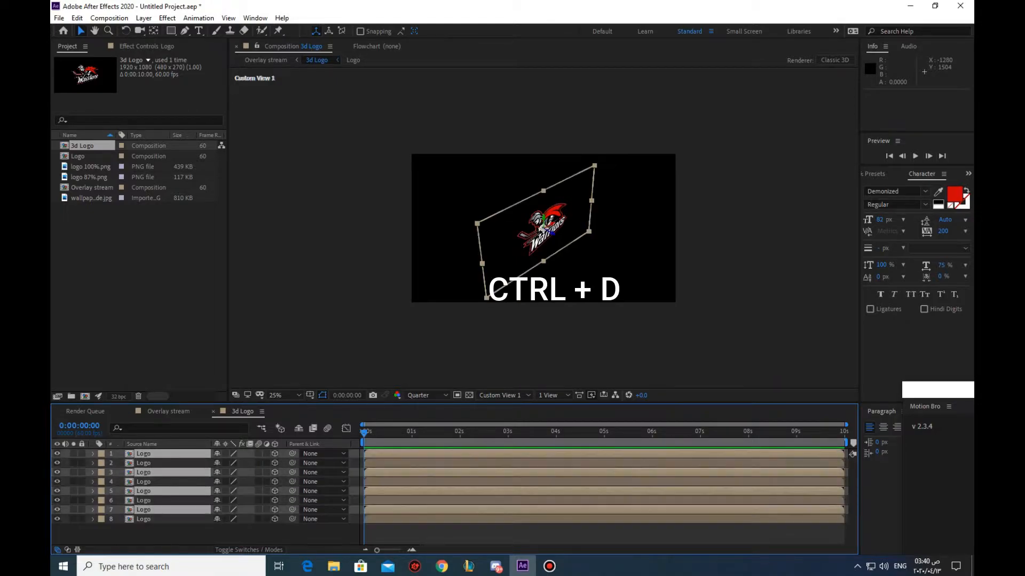
# Duplicate more of the Logo layers to bring the stack to at least ten layers and thicken the logo
pyautogui.click(143, 519)
pyautogui.keyDown('ctrl'); pyautogui.click(143, 509); pyautogui.keyUp('ctrl')
pyautogui.hotkey('ctrl', 'd')
pyautogui.click(143, 500)
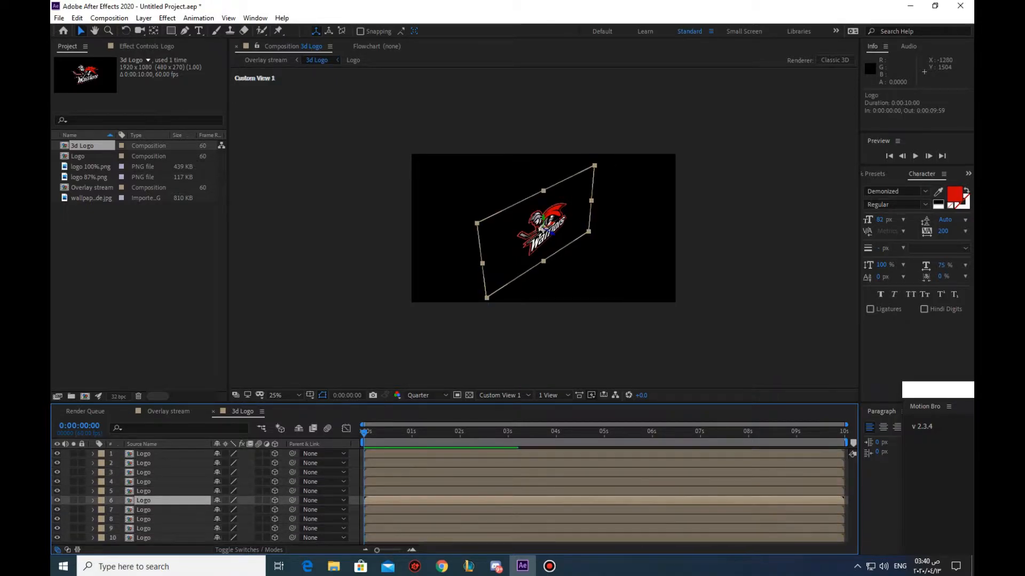
pyautogui.click(143, 463)
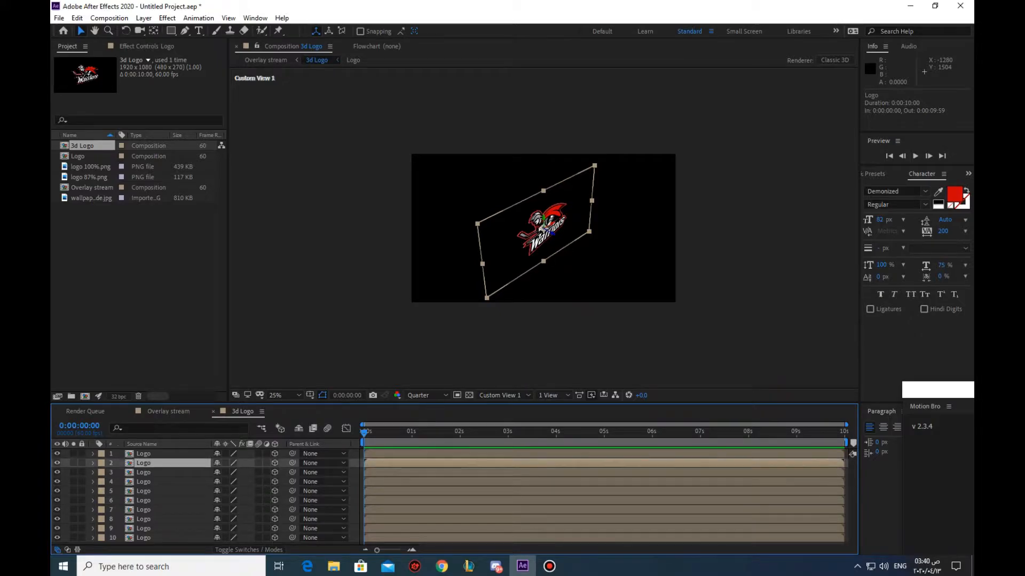
pyautogui.click(143, 453)
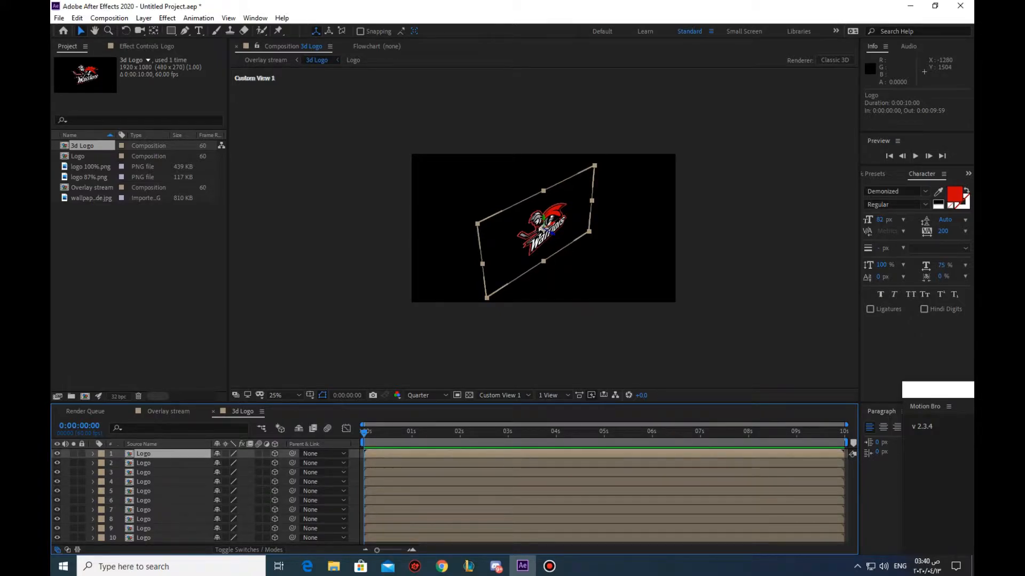
pyautogui.click(143, 529)
pyautogui.click(143, 453)
# In Overlay stream, show the 3d Logo layer's rotation, make the layer 3D, and enable its Collapse Transformations switch
pyautogui.click(168, 412)
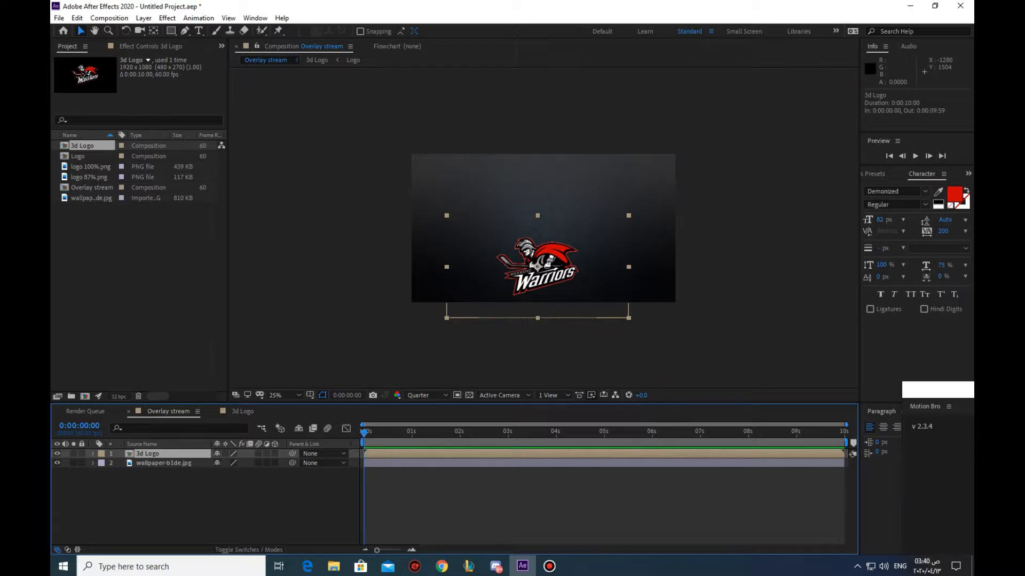
pyautogui.press('p')
pyautogui.press('r')
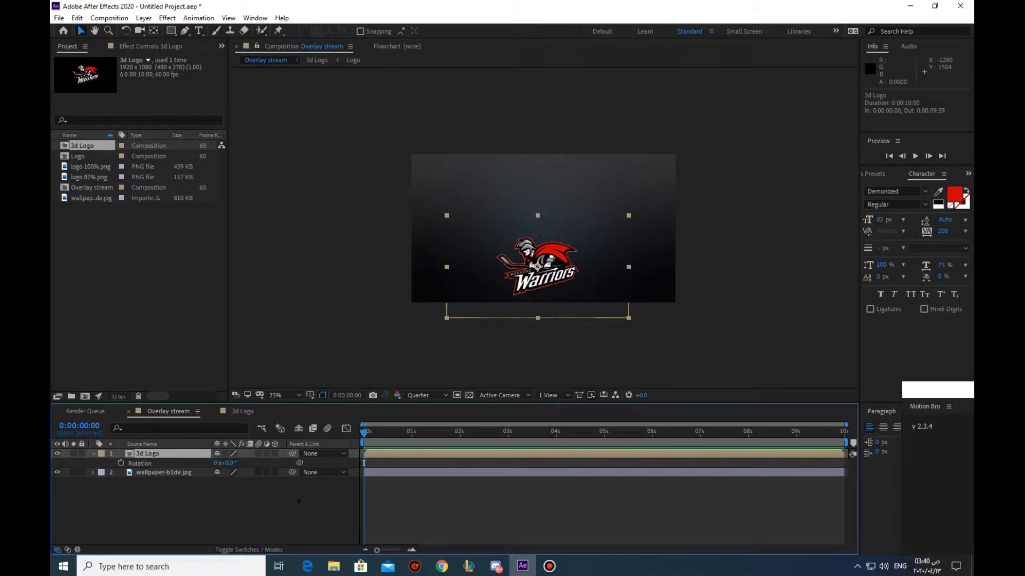
pyautogui.click(275, 454)
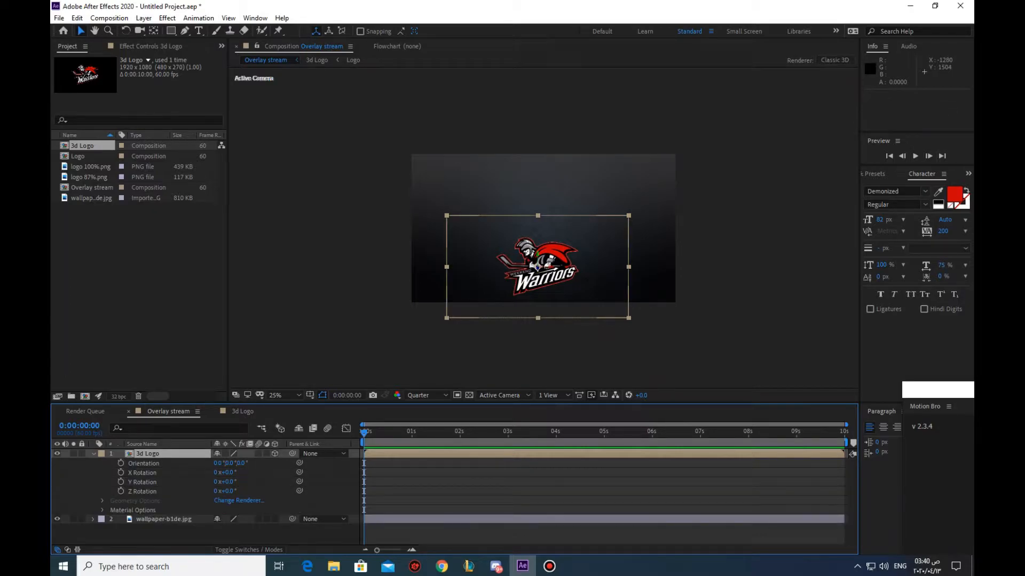
pyautogui.click(225, 454)
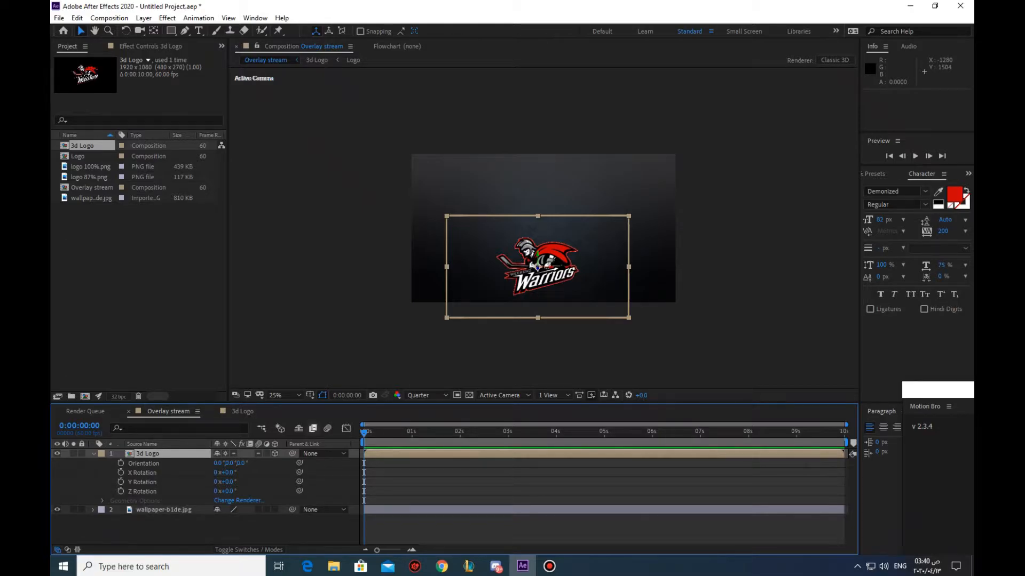
# Keyframe the 3d Logo layer's Y Rotation at 0° at the start and at 180° at 1 second
pyautogui.click(120, 482)
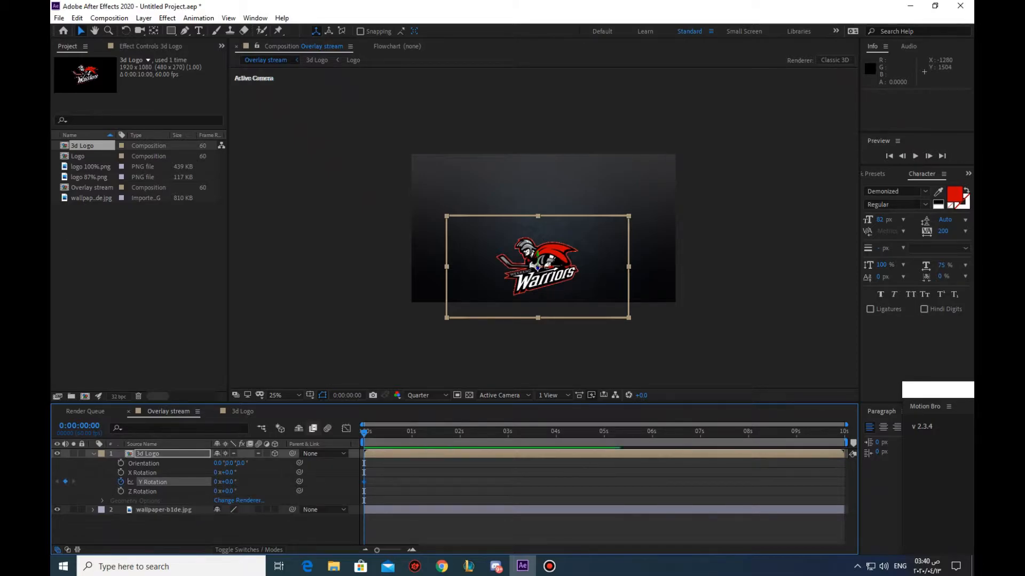
pyautogui.moveTo(228, 482); pyautogui.dragTo(273, 482)
pyautogui.hotkey('ctrl', 'z')
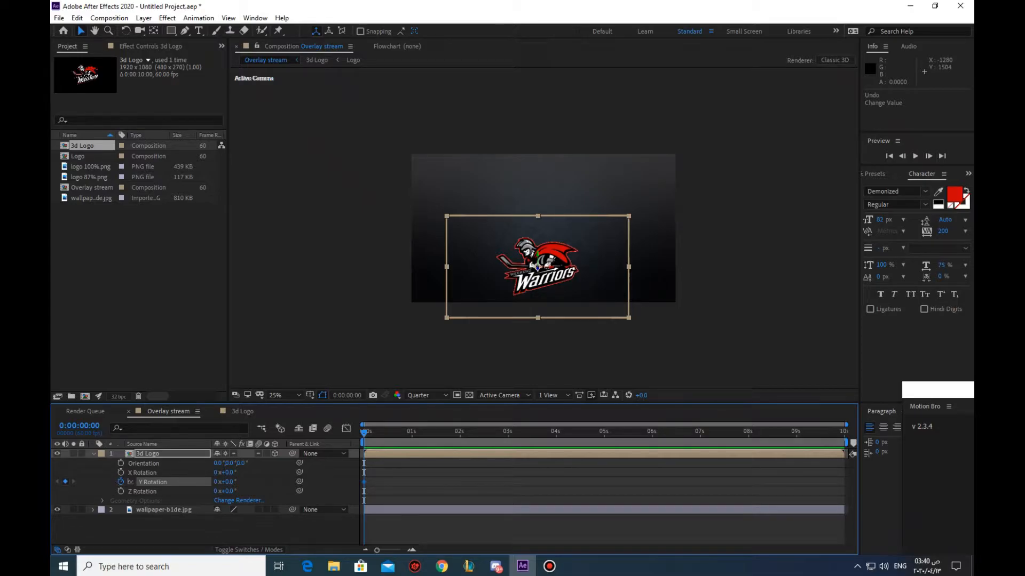
pyautogui.press('space')
pyautogui.moveTo(228, 482); pyautogui.dragTo(327, 482)
pyautogui.click(229, 482)
pyautogui.write('180')
pyautogui.press('Return')
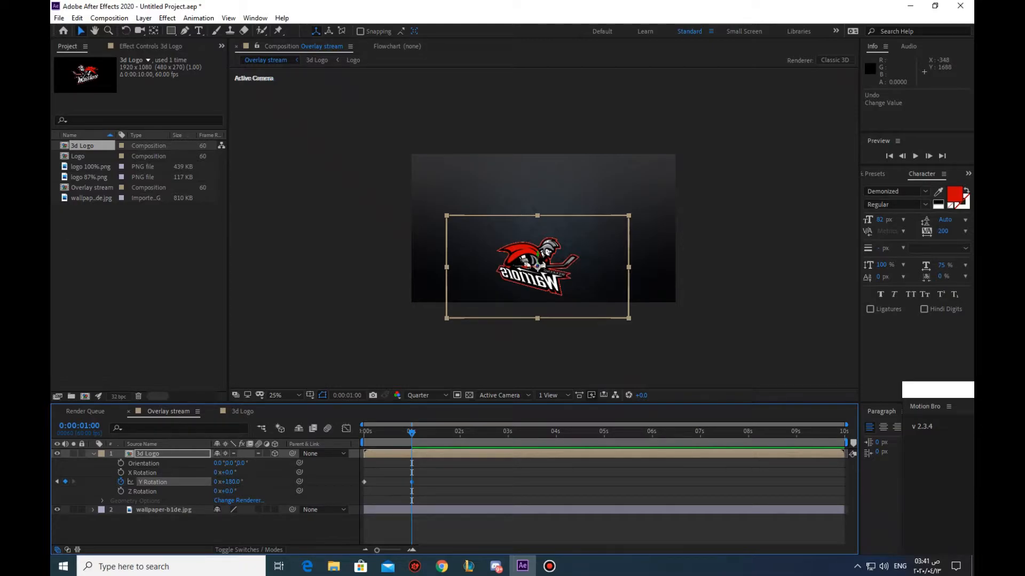
# Add Y Rotation keyframes to the 3d Logo layer at 2 and 3 seconds, setting the 3-second value to 0°
pyautogui.moveTo(411, 434); pyautogui.dragTo(460, 433)
pyautogui.moveTo(460, 433); pyautogui.dragTo(508, 433)
pyautogui.click(232, 482)
pyautogui.write('0')
pyautogui.press('Return')
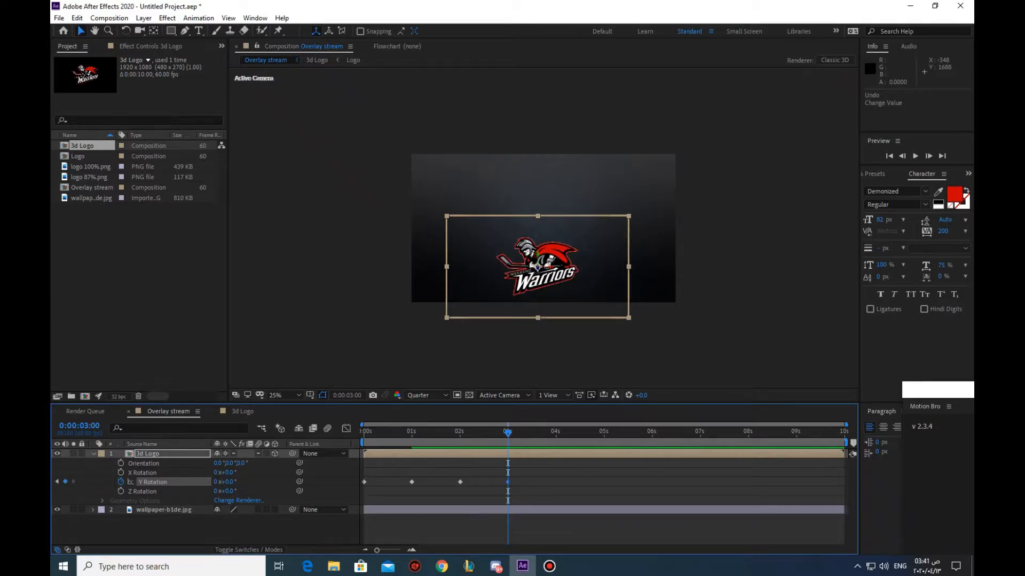
pyautogui.hotkey('ctrl', 'shift', 'a')
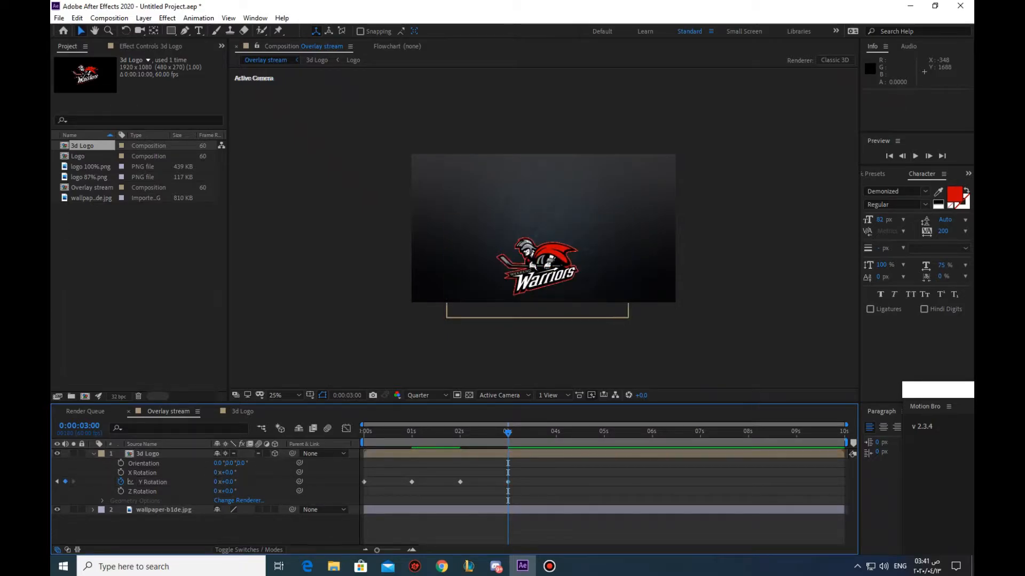
# Preview the logo's rotation animation and return the time indicator to 0:00:03:01
pyautogui.press('space')
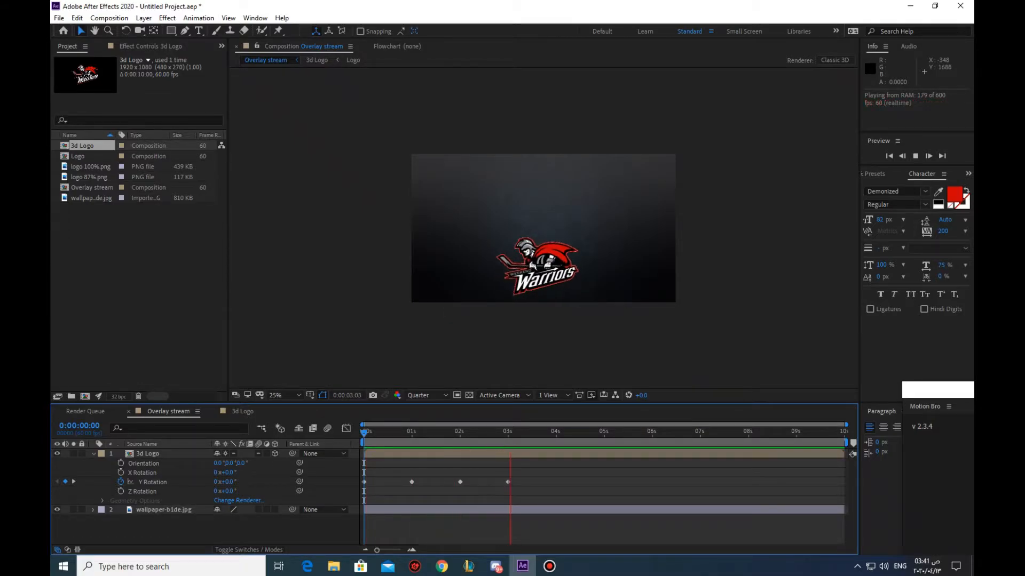
pyautogui.press('space')
pyautogui.moveTo(552, 433); pyautogui.dragTo(509, 433)
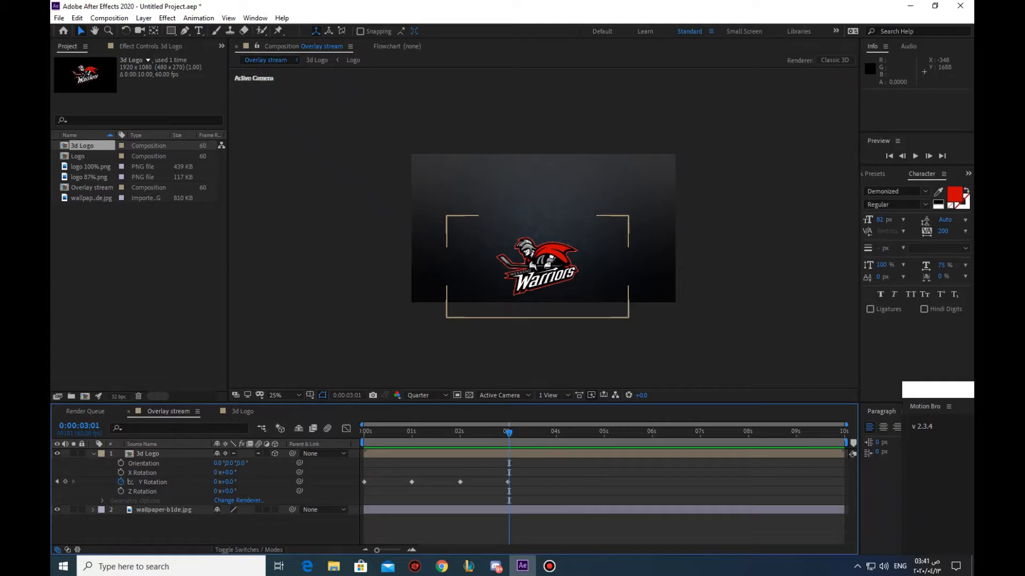
# Apply the CC Light Sweep effect to the 3d Logo layer and set its Width to 80
pyautogui.click(93, 454)
pyautogui.click(536, 266)
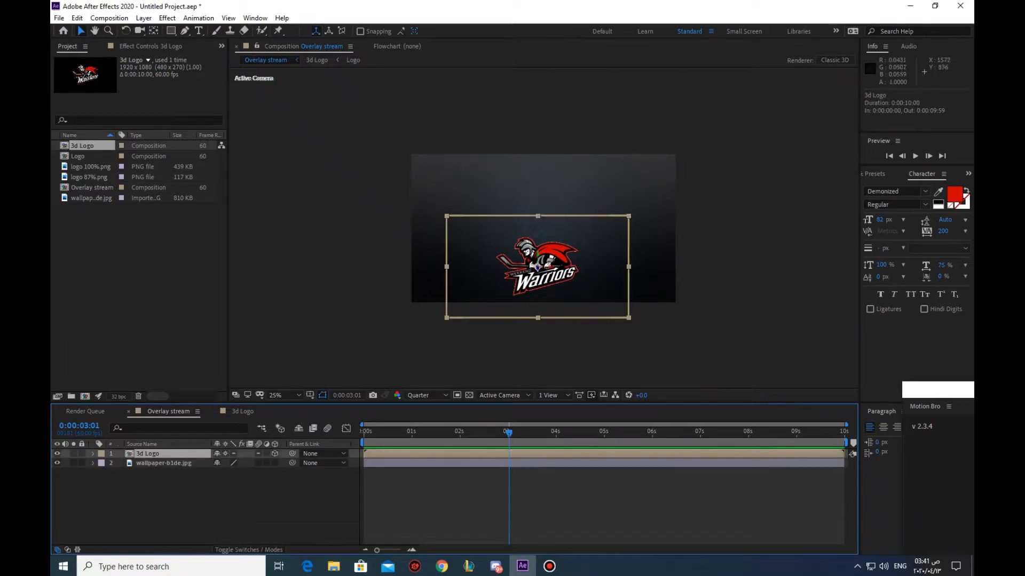
pyautogui.click(969, 174)
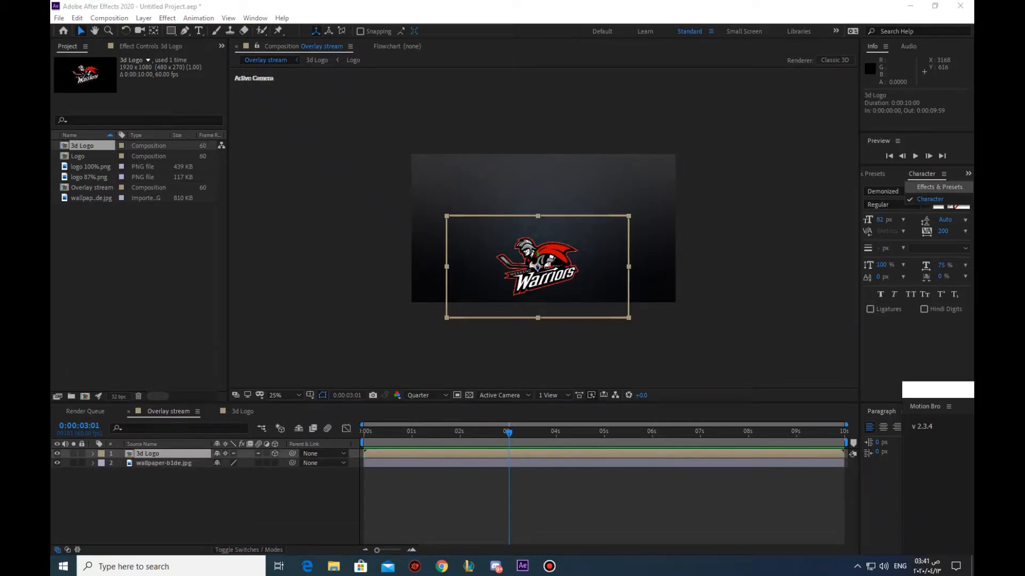
pyautogui.click(936, 187)
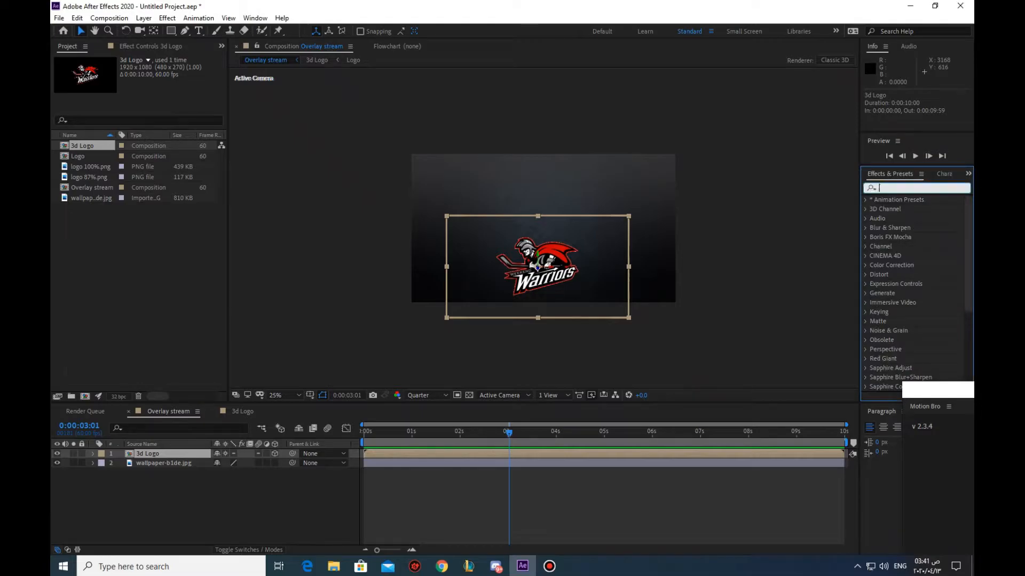
pyautogui.write('light sweep')
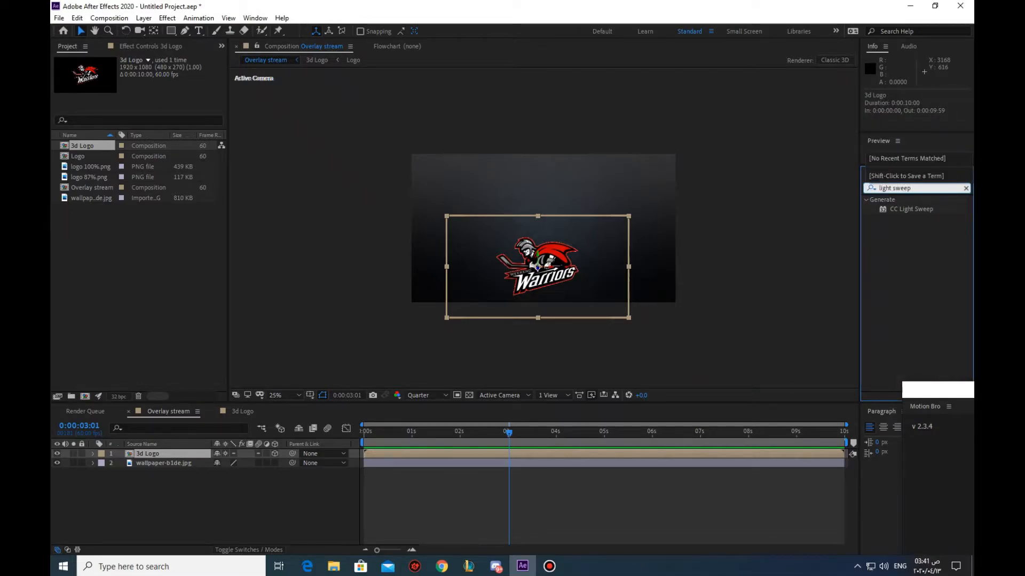
pyautogui.doubleClick(911, 209)
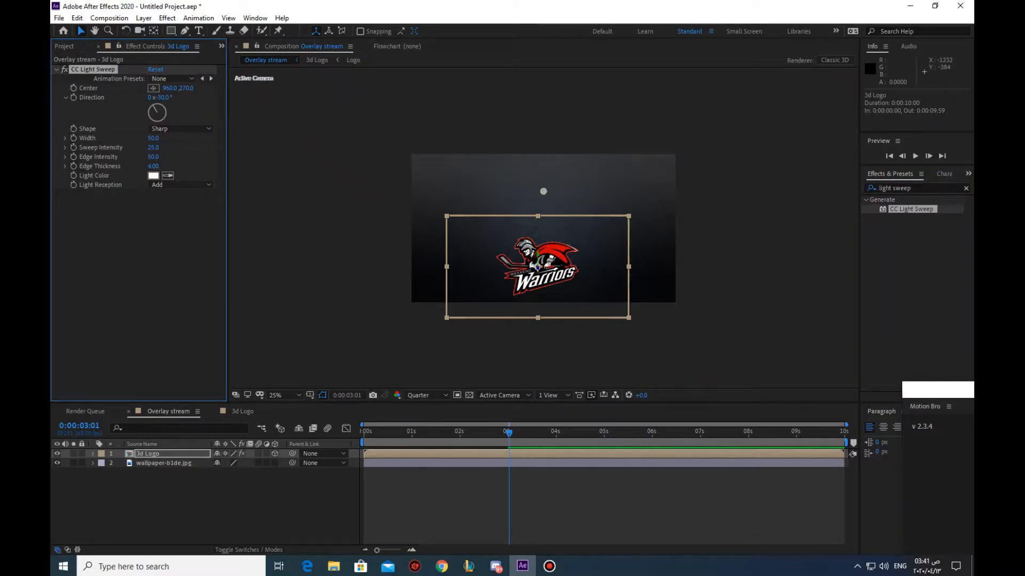
pyautogui.click(153, 138)
pyautogui.write('80')
pyautogui.press('Return')
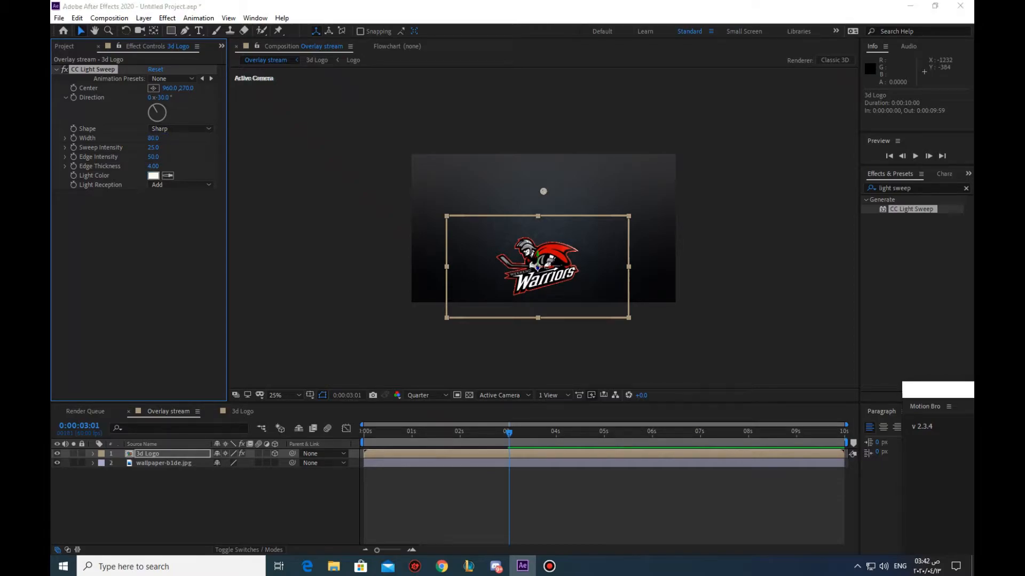
# Try a red Light Color for the light sweep and move its Center to 916, 534 just above the logo
pyautogui.click(153, 176)
pyautogui.moveTo(229, 133)
pyautogui.mouseDown()
pyautogui.moveTo(251, 101)
pyautogui.moveTo(282, 173)
pyautogui.moveTo(282, 108)
pyautogui.mouseUp()
pyautogui.click(384, 117)
pyautogui.moveTo(544, 191); pyautogui.dragTo(537, 228)
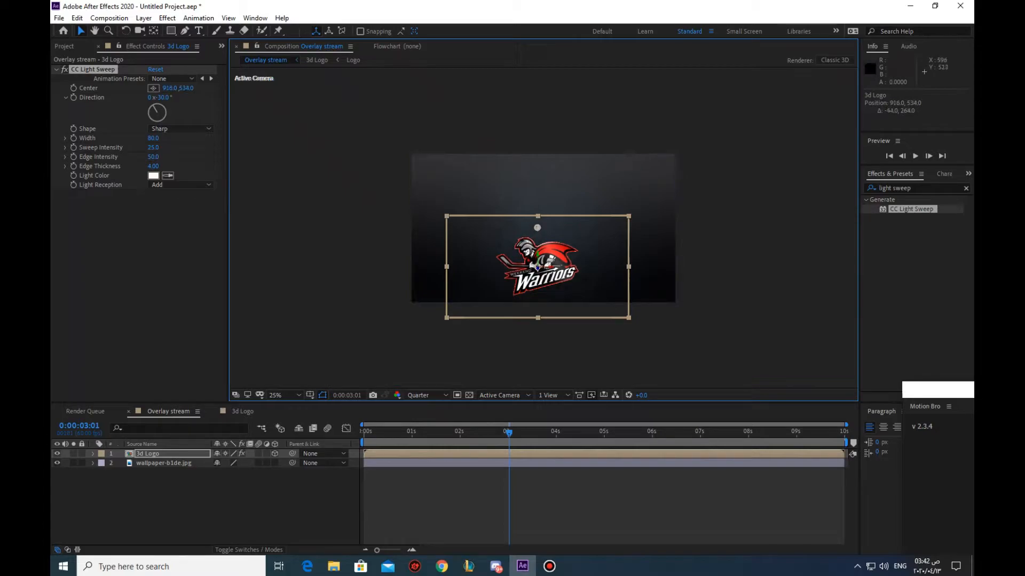
pyautogui.click(153, 176)
pyautogui.click(295, 99)
pyautogui.click(227, 150)
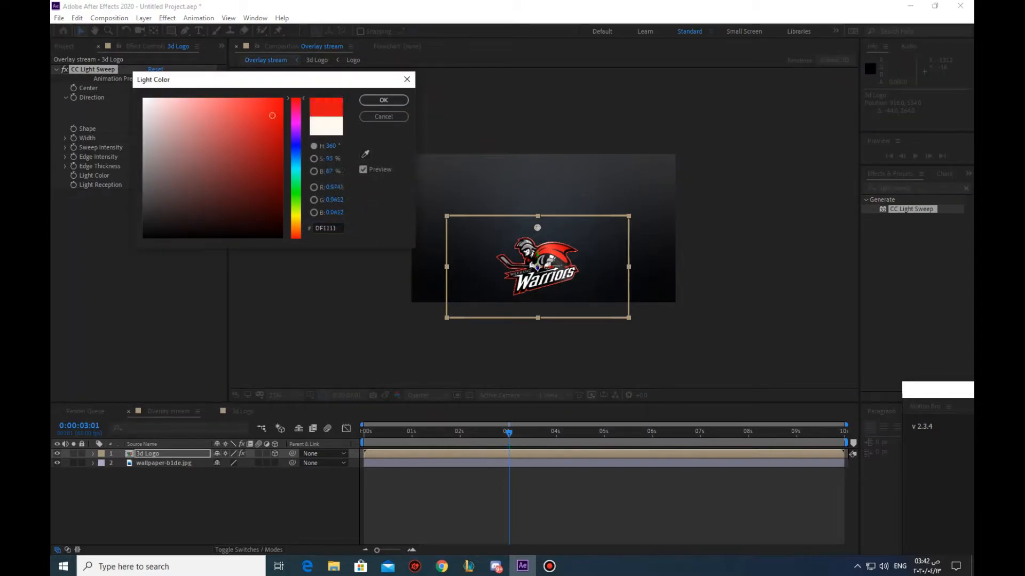
pyautogui.moveTo(228, 150)
pyautogui.mouseDown()
pyautogui.moveTo(165, 229)
pyautogui.moveTo(143, 99)
pyautogui.mouseUp()
pyautogui.click(383, 116)
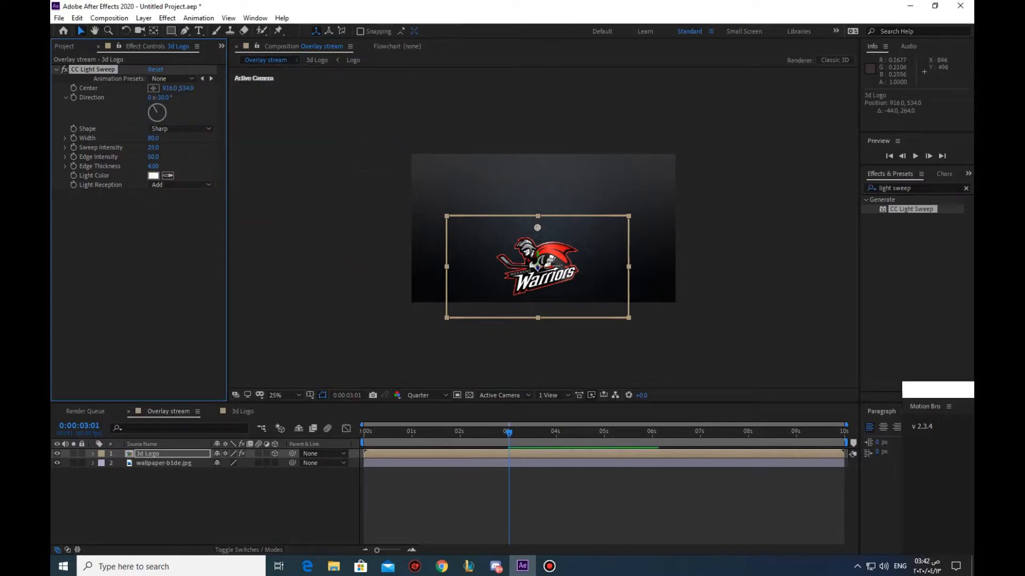
# Keyframe the light sweep's Center at 372, 654 at 0:00:03:01 and at 1152, 322 at 0:00:04:01
pyautogui.moveTo(468, 242); pyautogui.dragTo(463, 244)
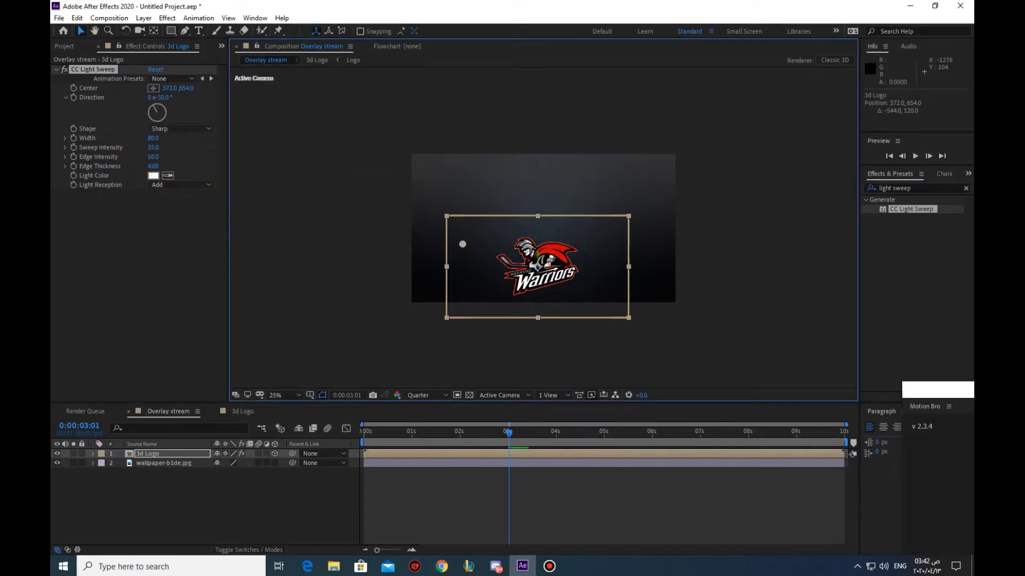
pyautogui.click(93, 454)
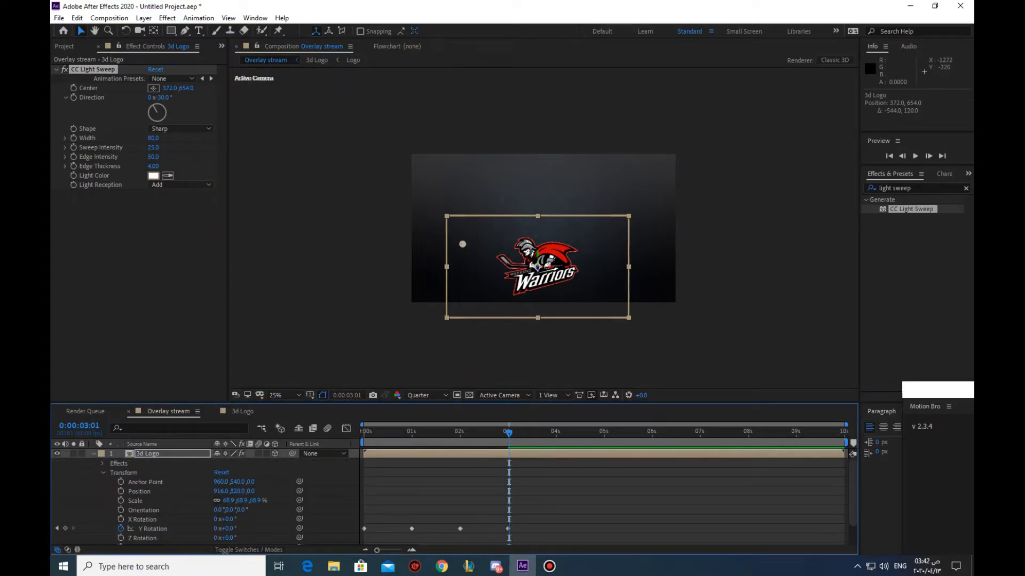
pyautogui.click(74, 88)
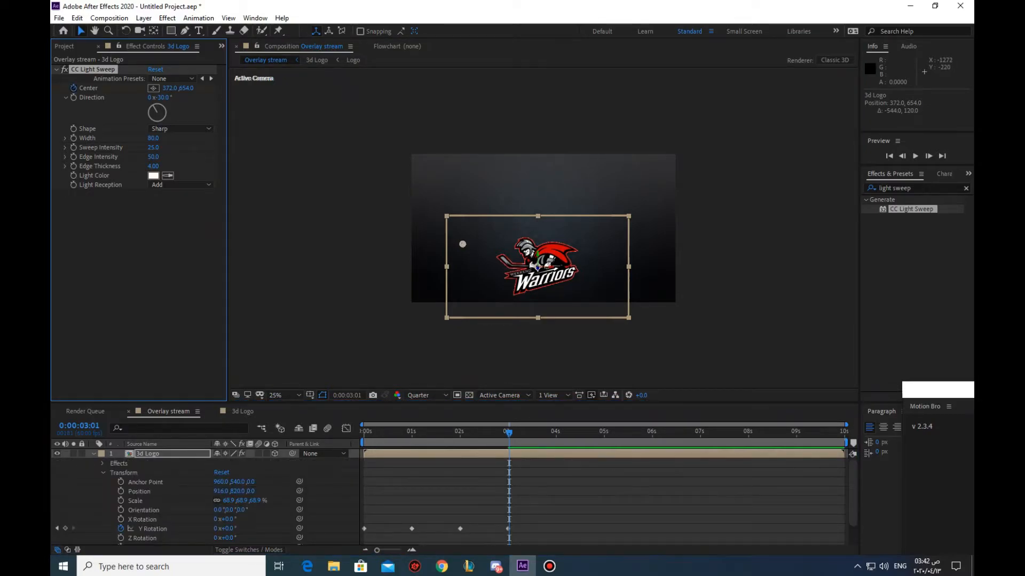
pyautogui.moveTo(508, 434); pyautogui.dragTo(556, 433)
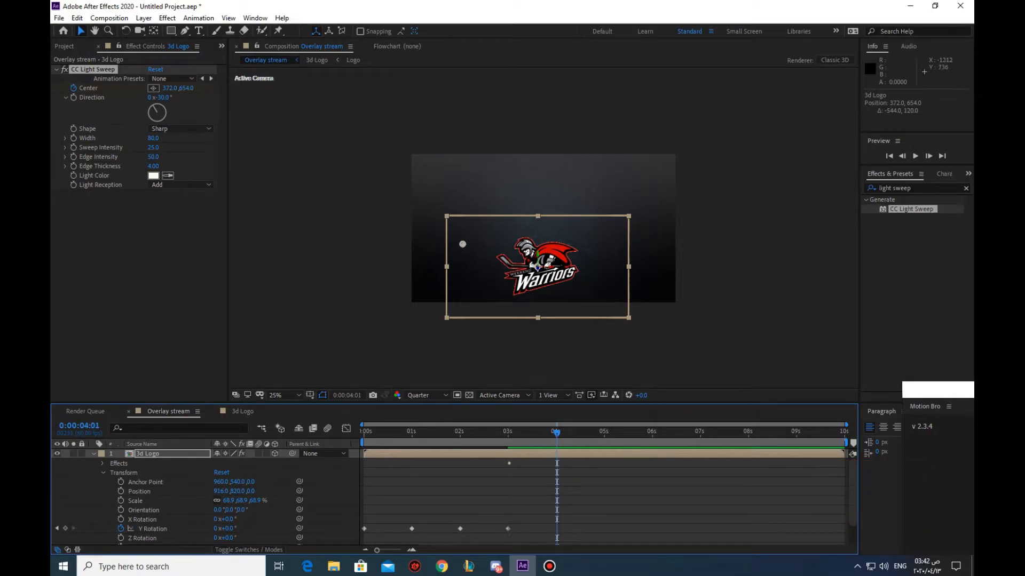
pyautogui.moveTo(462, 243); pyautogui.dragTo(559, 201)
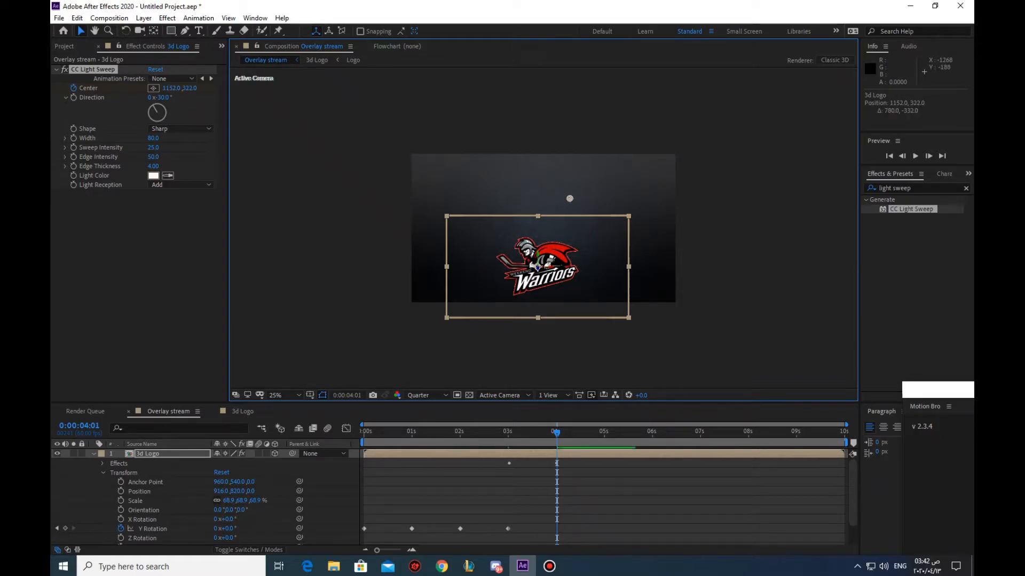
# Preview the light sweep and add a Center keyframe at 352, 490 at 5 seconds
pyautogui.press('space')
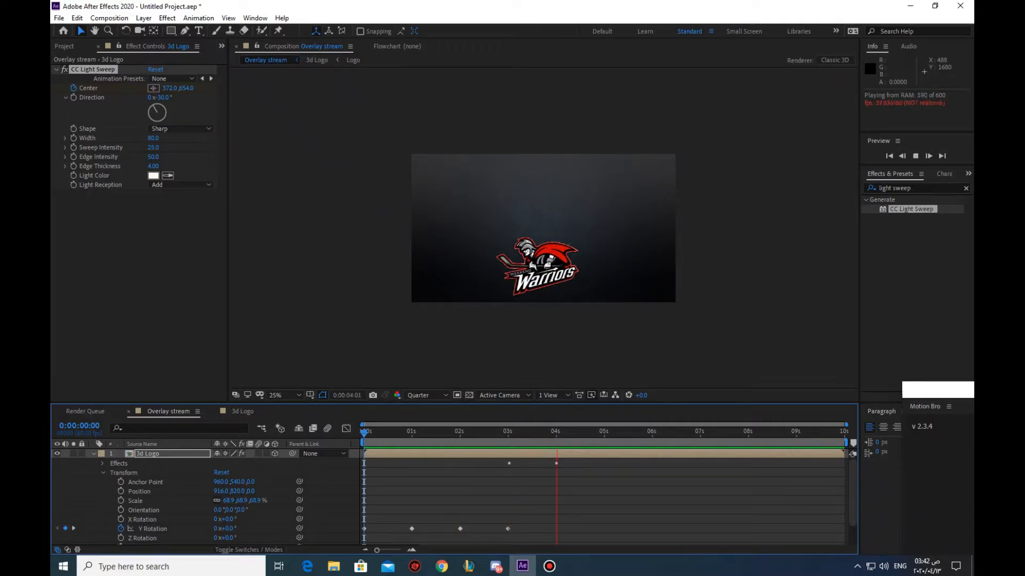
pyautogui.press('space')
pyautogui.press('space')
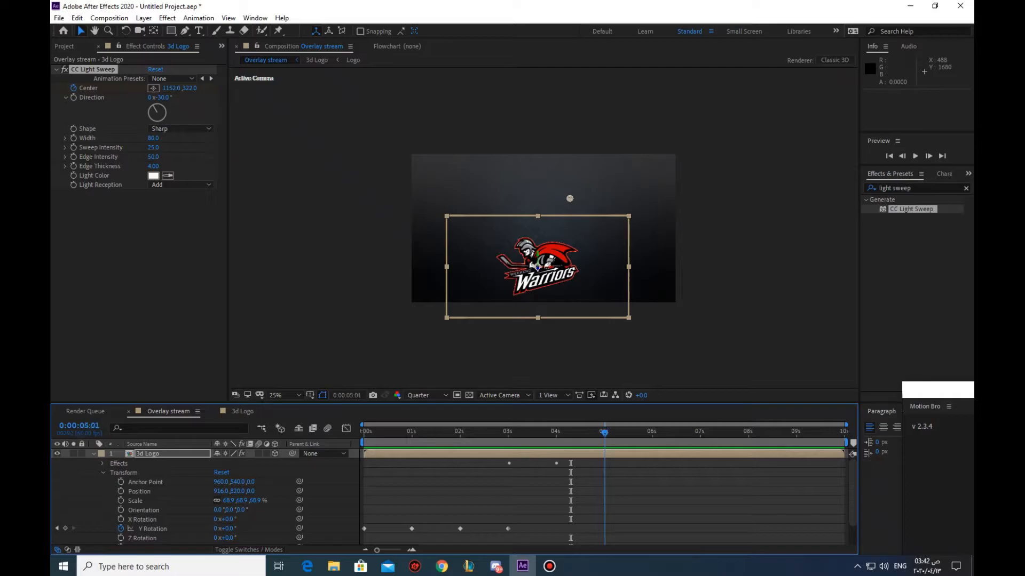
pyautogui.press('space')
pyautogui.moveTo(570, 199); pyautogui.dragTo(460, 221)
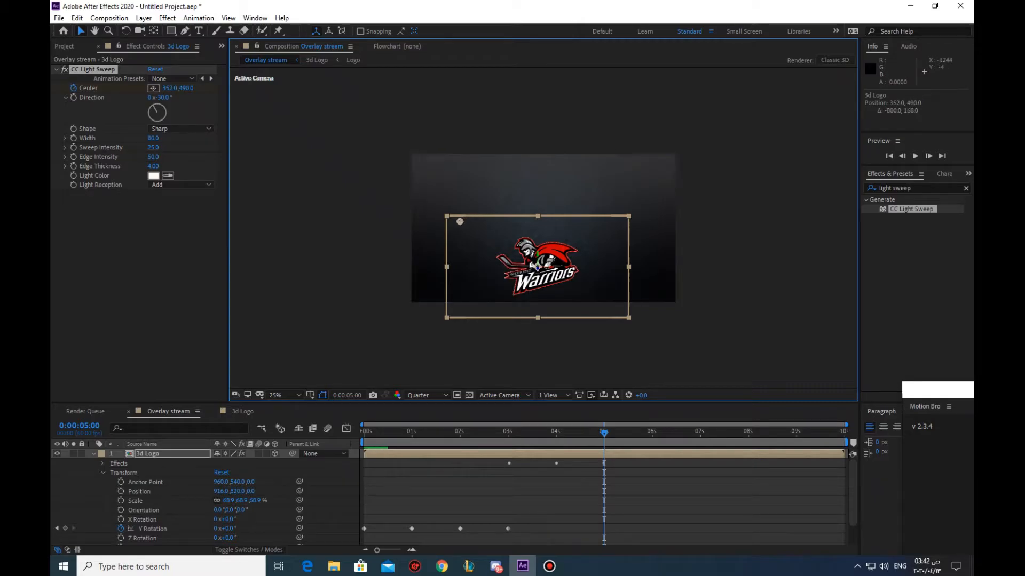
# Play back the light sweep animation from 0:00:02:39 to check the sweep in both directions
pyautogui.moveTo(521, 433); pyautogui.dragTo(491, 432)
pyautogui.press('space')
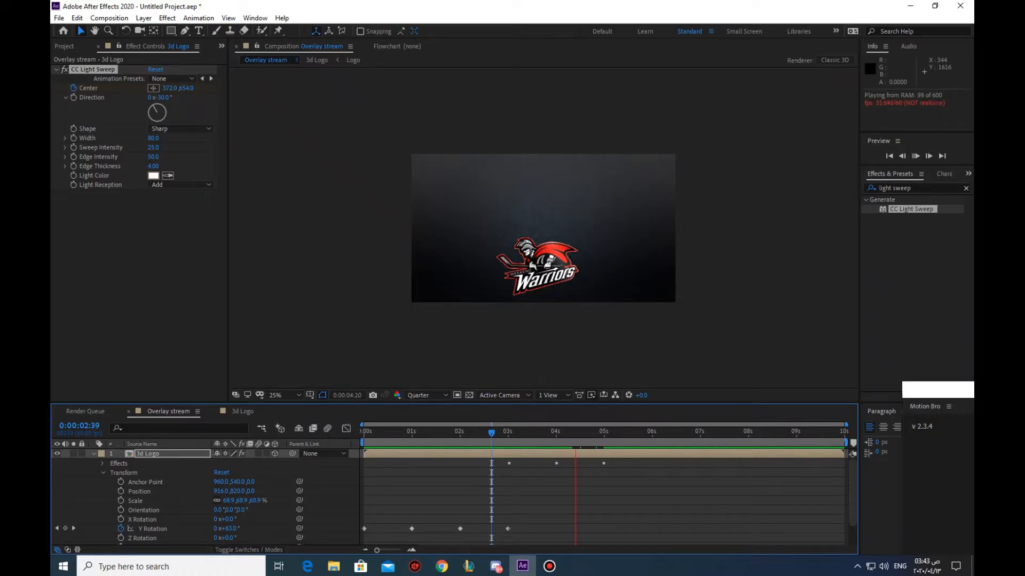
pyautogui.press('space')
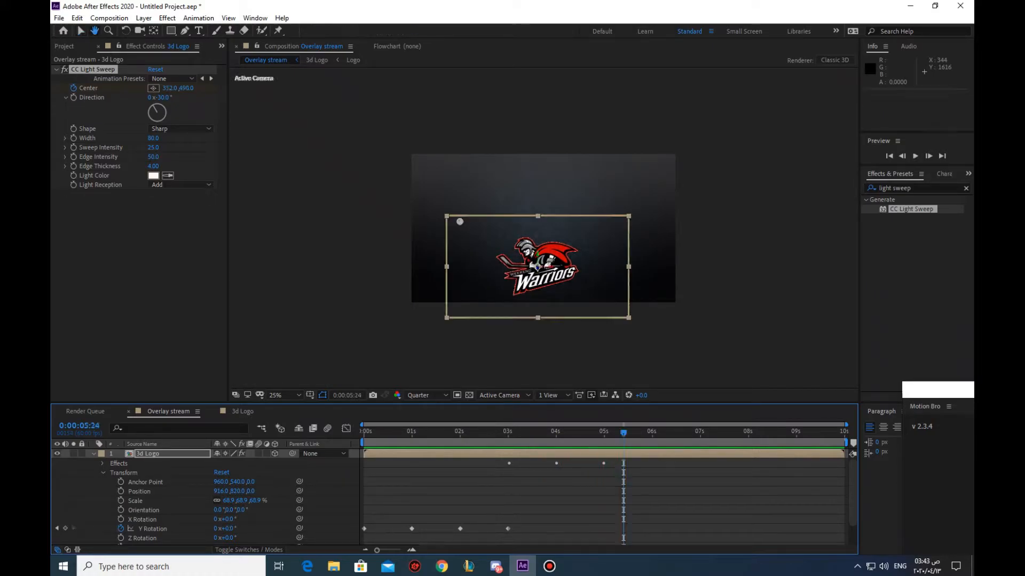
# Move to frame 0:00:04:59 and collapse the 3d Logo layer's properties in the timeline
pyautogui.press('pageup')
pyautogui.press('pageup')
pyautogui.press('pageup')
pyautogui.press('pageup')
pyautogui.press('pageup')
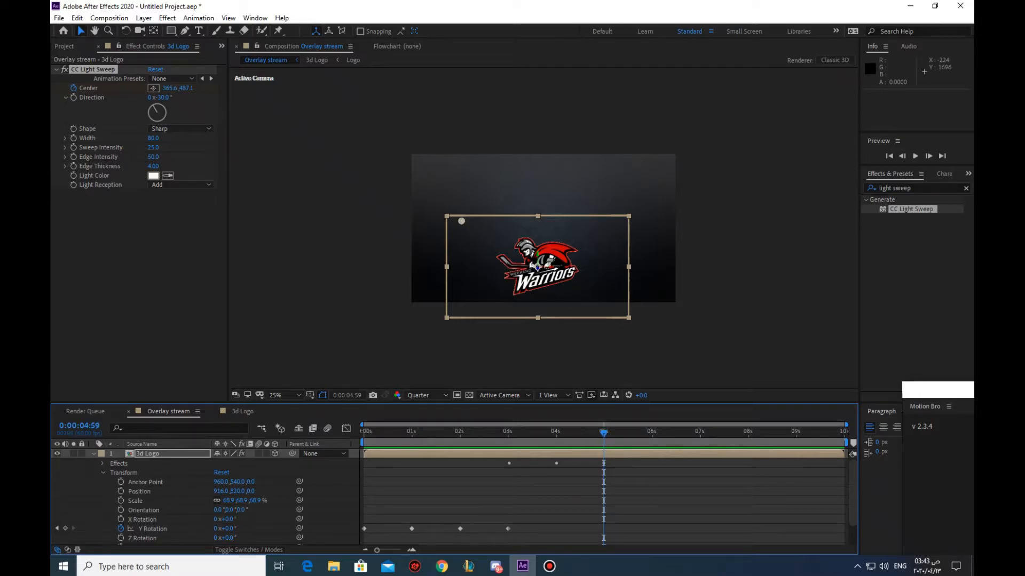
pyautogui.hotkey('ctrl', 'shift', 'a')
pyautogui.click(94, 453)
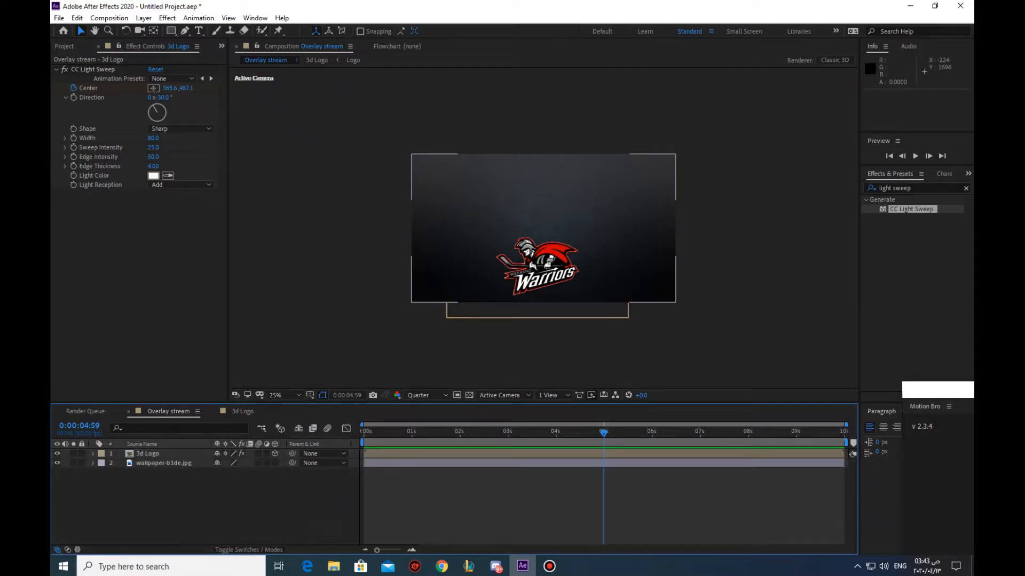
pyautogui.click(148, 454)
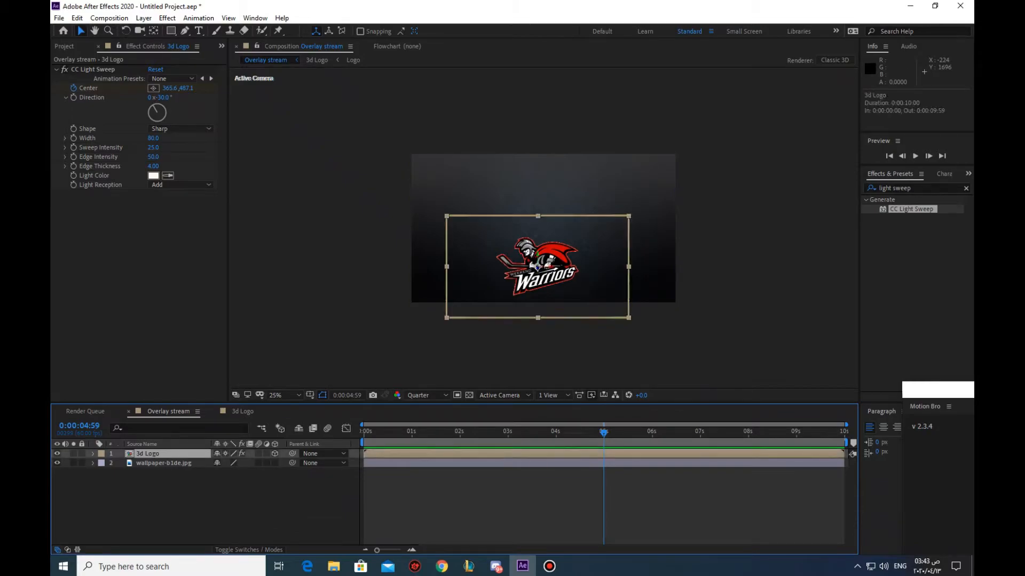
pyautogui.click(402, 233)
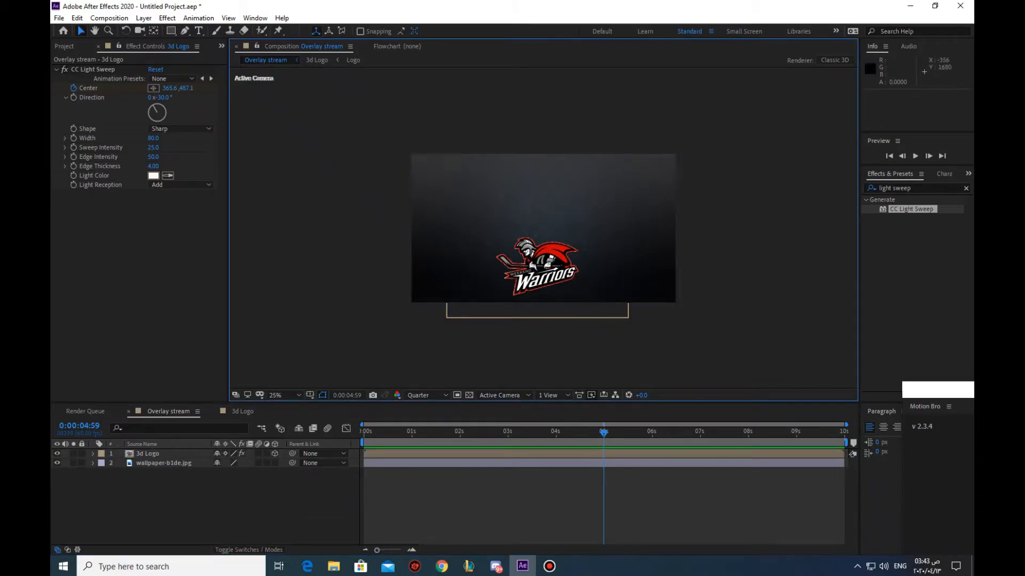
# Auto-trace the 3d Logo layer's current frame from the Luminance channel with 1 px tolerance, 5% threshold and 50% corner roundness
pyautogui.click(148, 454)
pyautogui.click(144, 18)
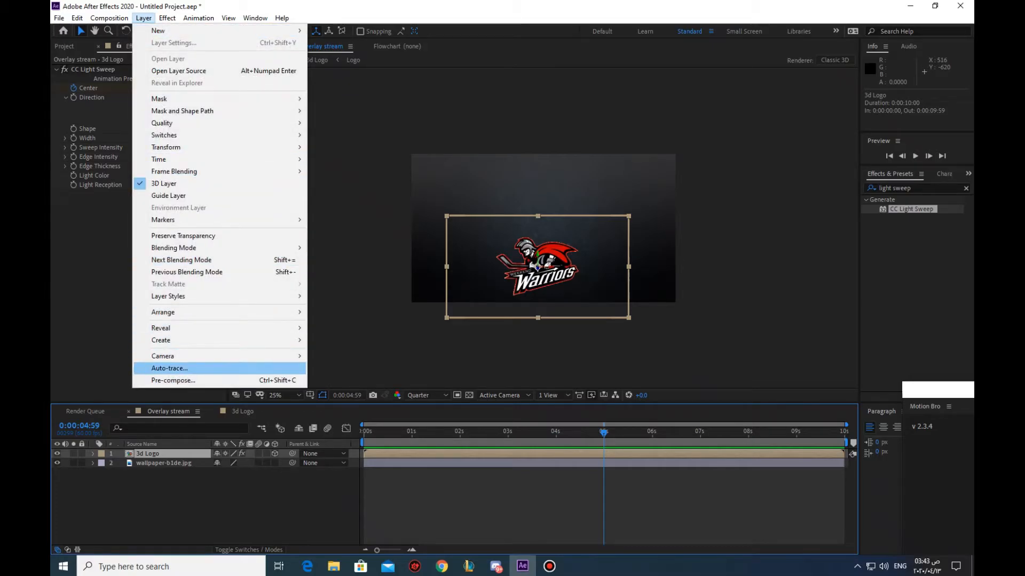
pyautogui.click(170, 369)
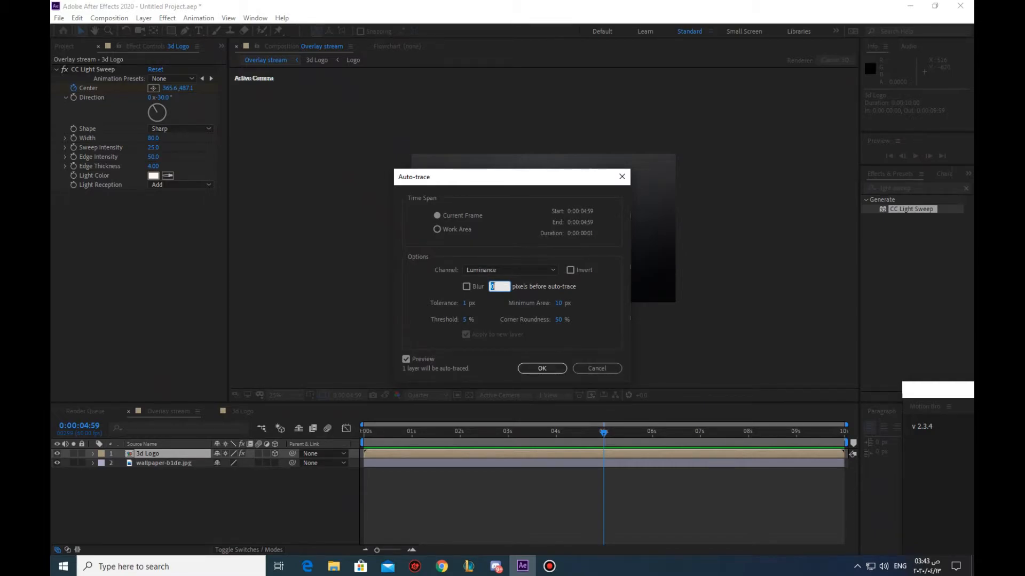
pyautogui.press('Tab')
pyautogui.press('Tab')
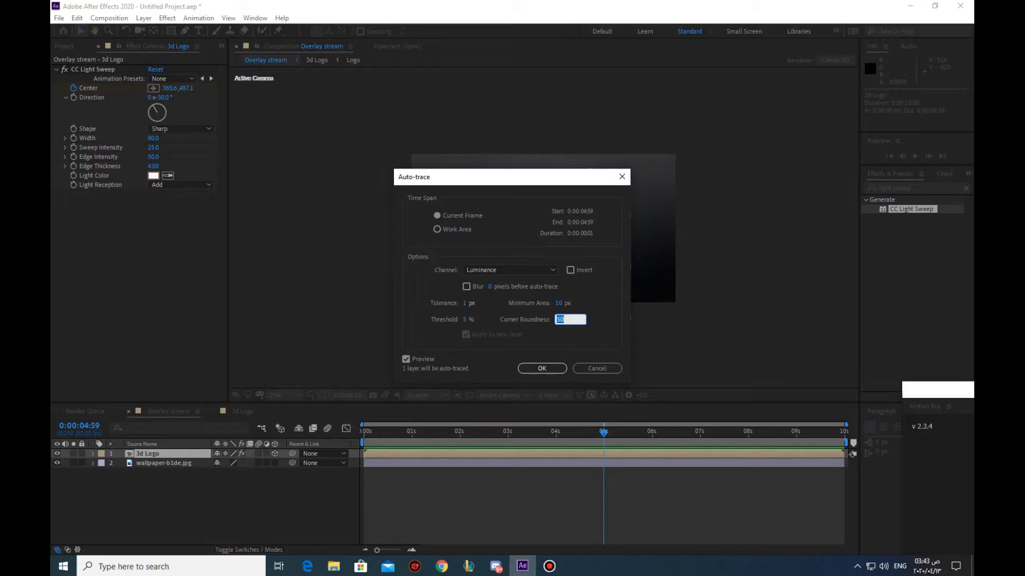
pyautogui.press('Return')
pyautogui.click(464, 304)
pyautogui.press('Return')
pyautogui.click(464, 320)
pyautogui.press('Return')
pyautogui.press('Return')
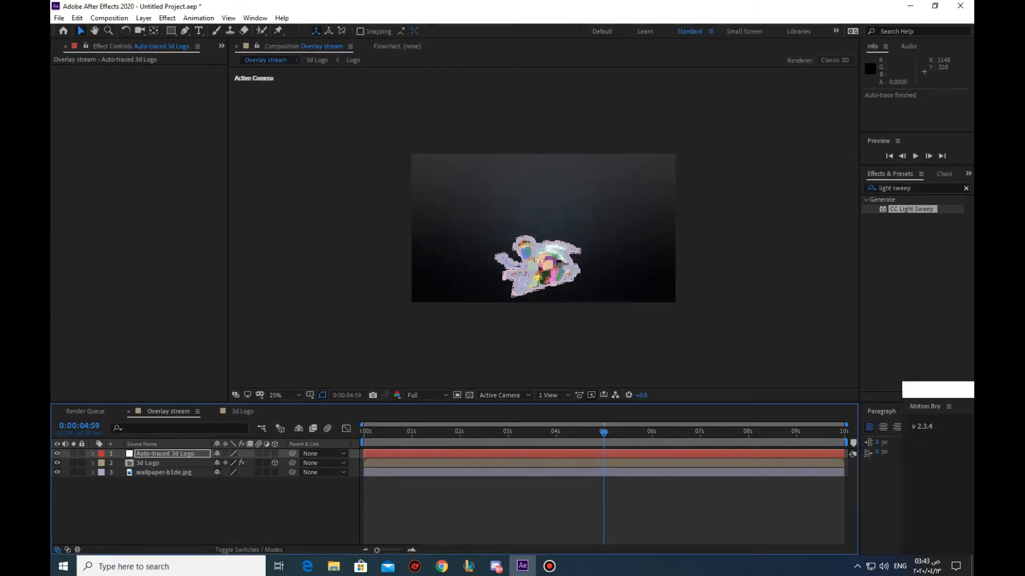
# Apply the Saber effect to the Auto-traced 3d Logo layer and set its Glow Color to red
pyautogui.click(966, 188)
pyautogui.write('sab')
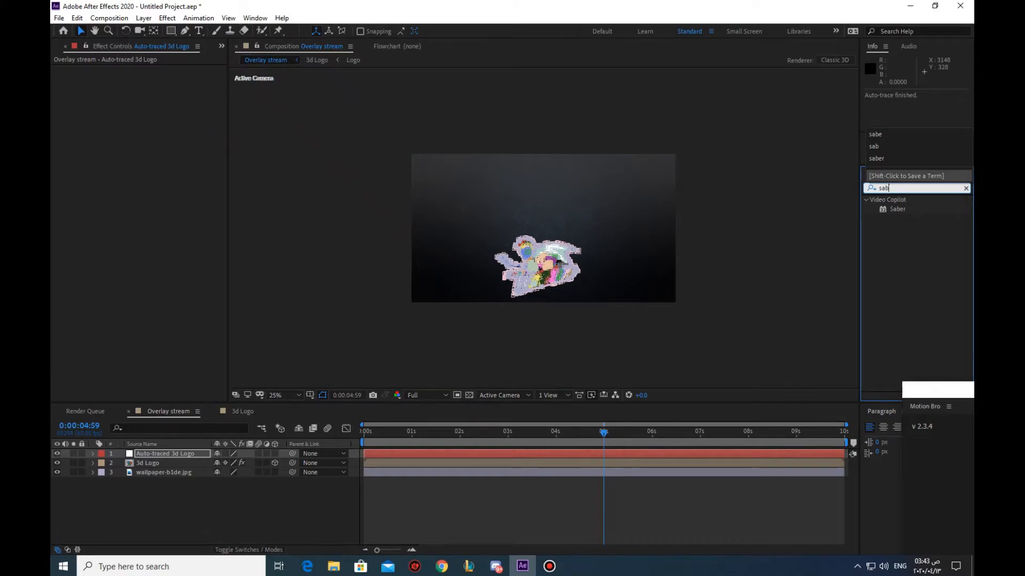
pyautogui.doubleClick(897, 209)
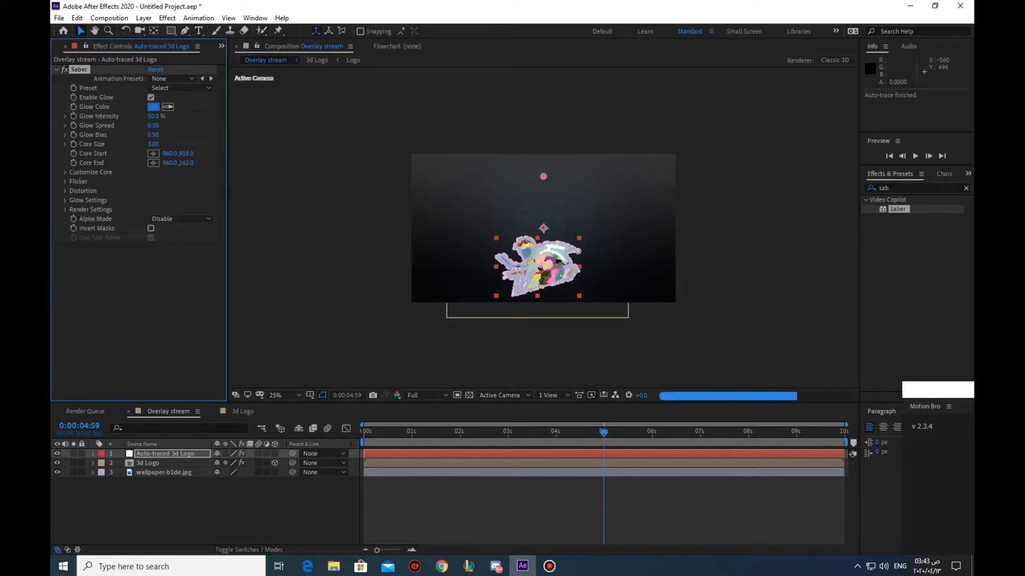
pyautogui.click(153, 107)
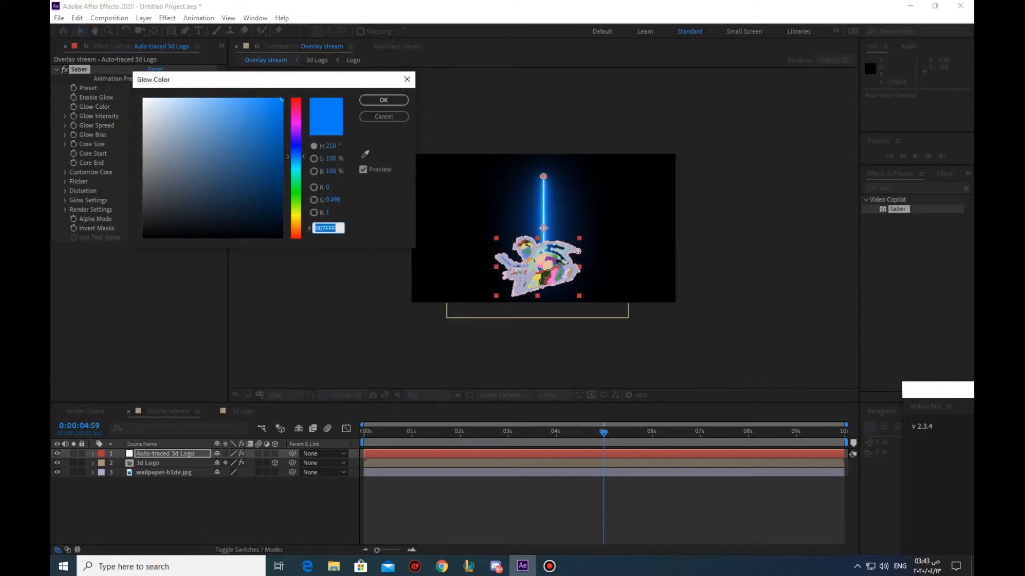
pyautogui.moveTo(296, 111); pyautogui.dragTo(296, 98)
pyautogui.click(383, 99)
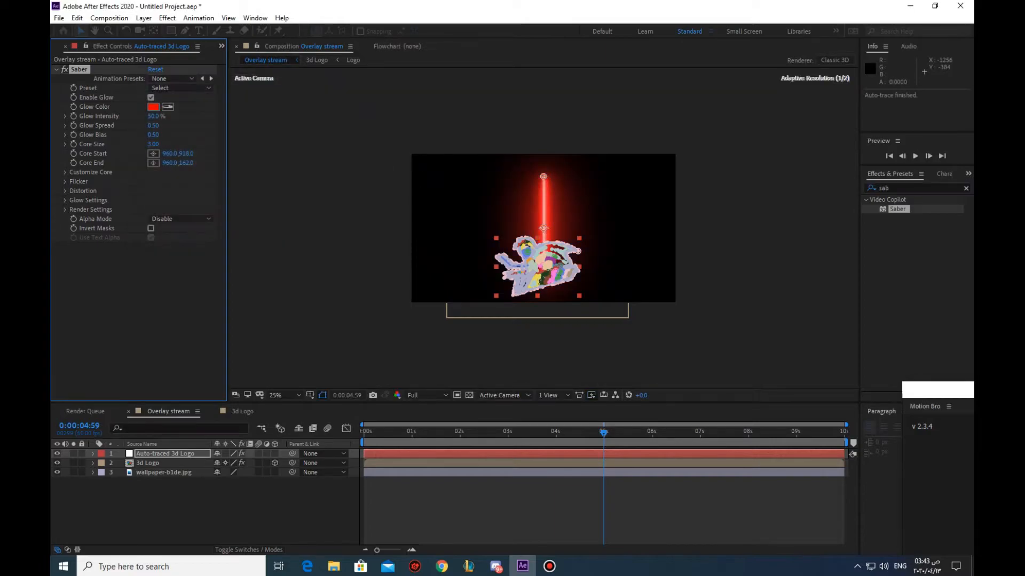
# Set the preview resolution to Quarter and the Saber effect's Core Size to 1
pyautogui.click(426, 395)
pyautogui.click(422, 461)
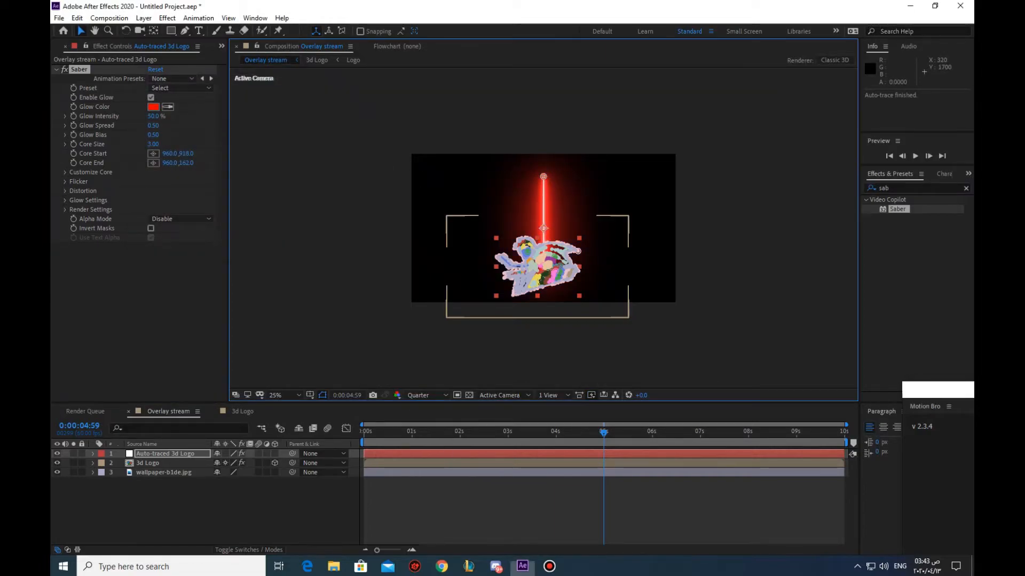
pyautogui.write('1')
pyautogui.press('Return')
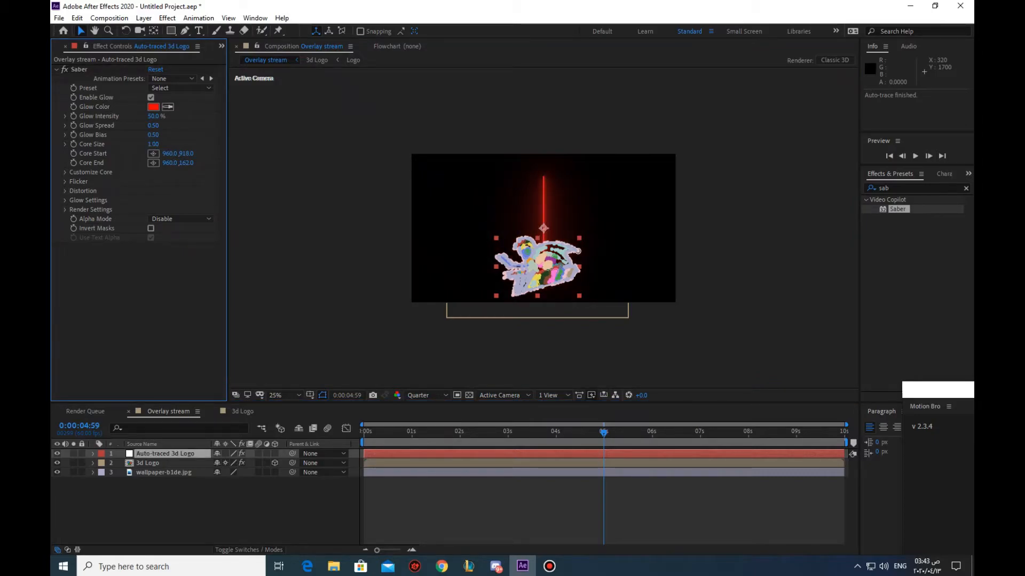
# Apply the Arc Reactor preset to the Saber effect and set its Glow Color back to red
pyautogui.click(181, 88)
pyautogui.click(203, 32)
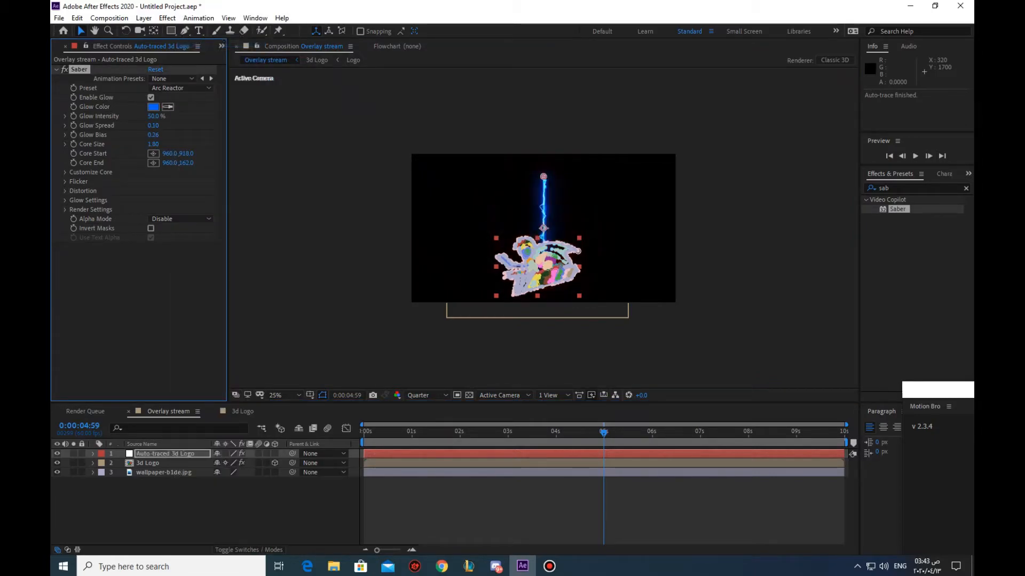
pyautogui.click(153, 106)
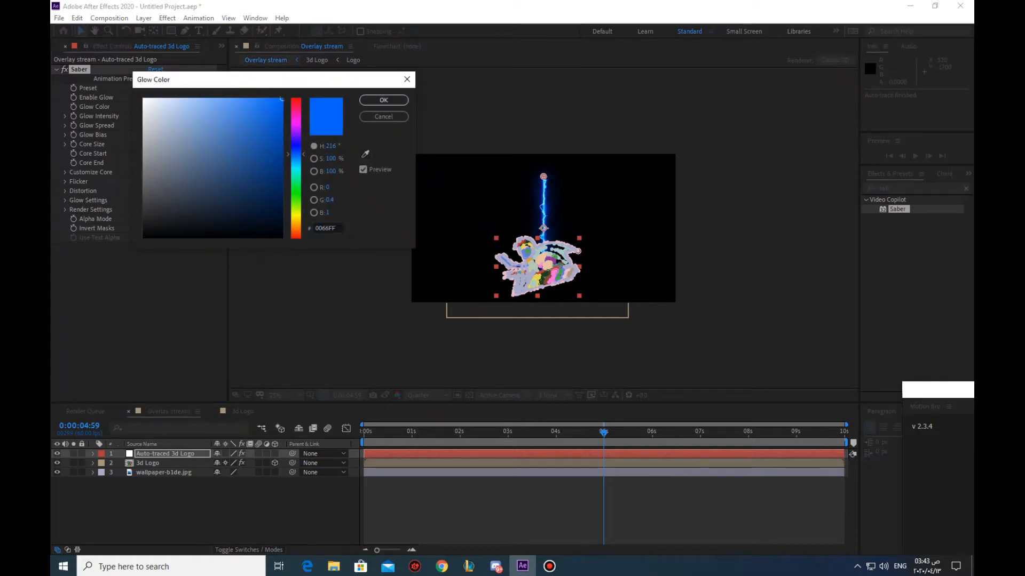
pyautogui.moveTo(295, 153); pyautogui.dragTo(296, 99)
pyautogui.press('Return')
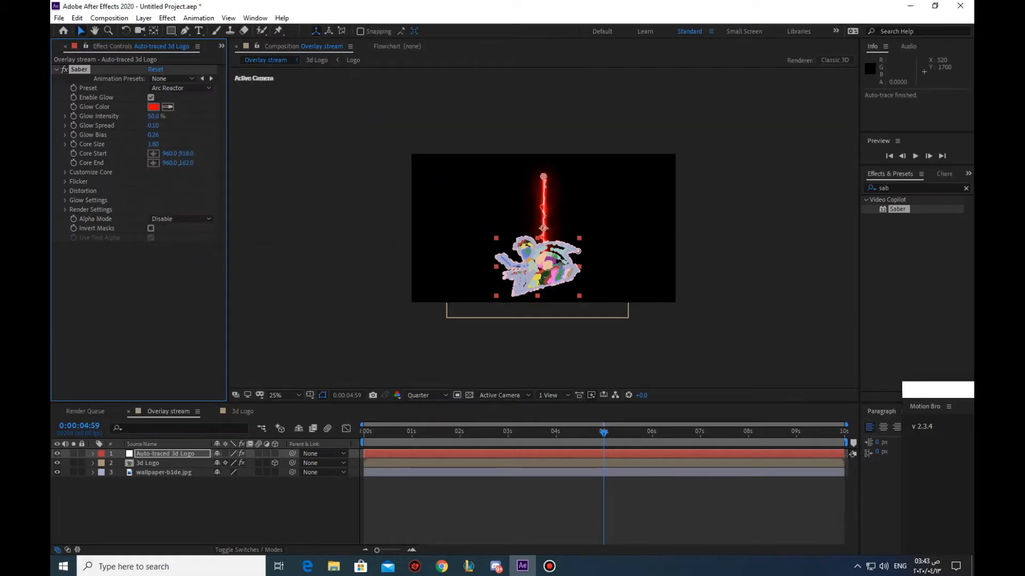
# Set the Saber effect's Composite Settings to Transparent in its Render Settings
pyautogui.click(65, 210)
pyautogui.click(180, 302)
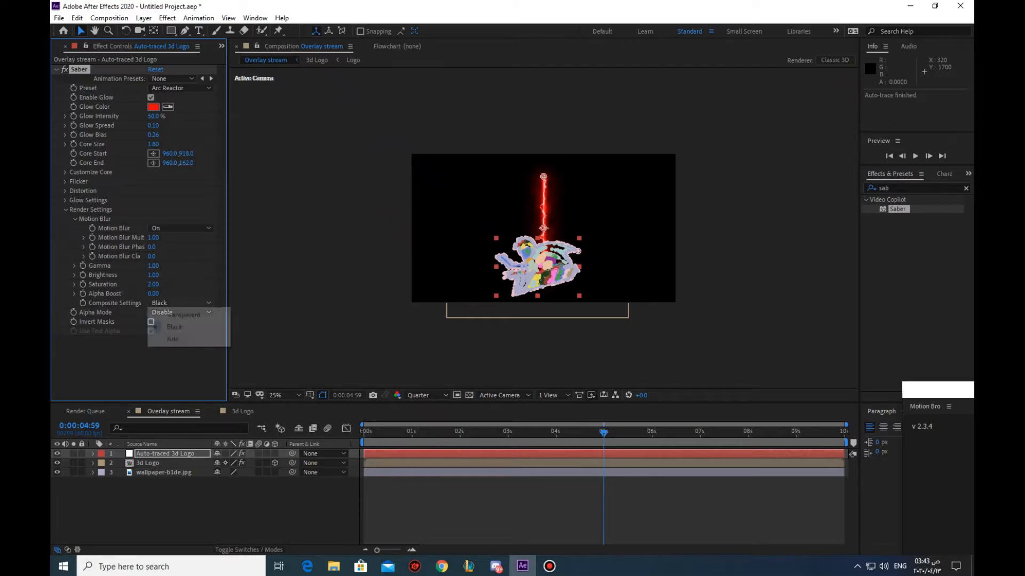
pyautogui.click(183, 314)
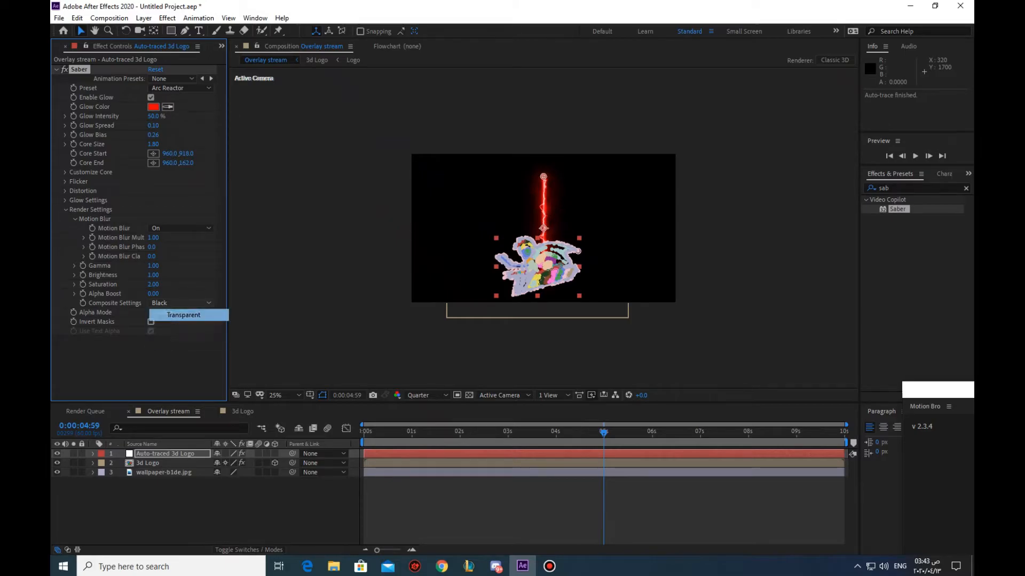
pyautogui.click(65, 210)
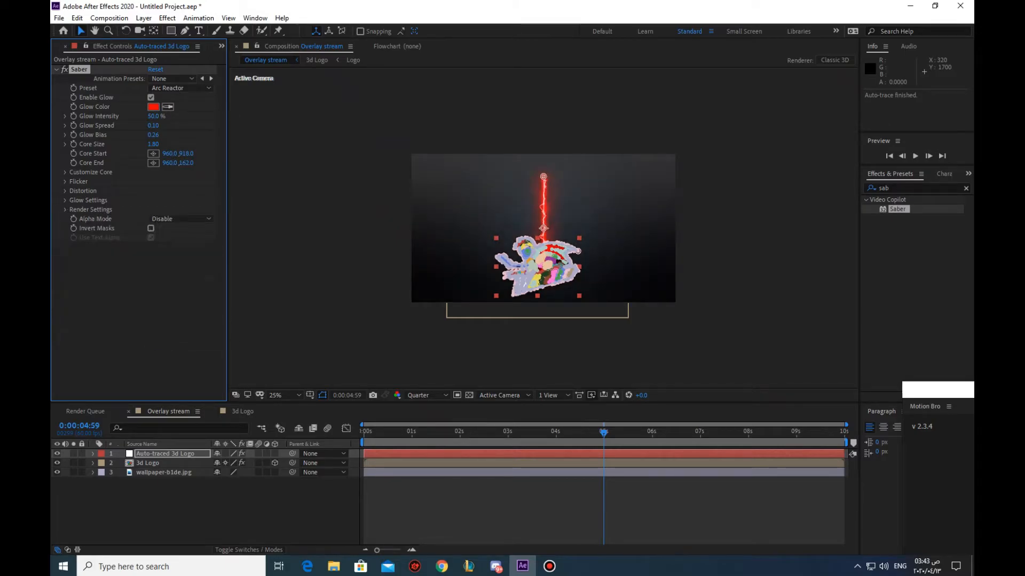
# Set the Saber effect's Core Type to Layer Masks so it follows the traced logo outlines
pyautogui.click(65, 172)
pyautogui.click(180, 181)
pyautogui.click(184, 206)
pyautogui.click(341, 257)
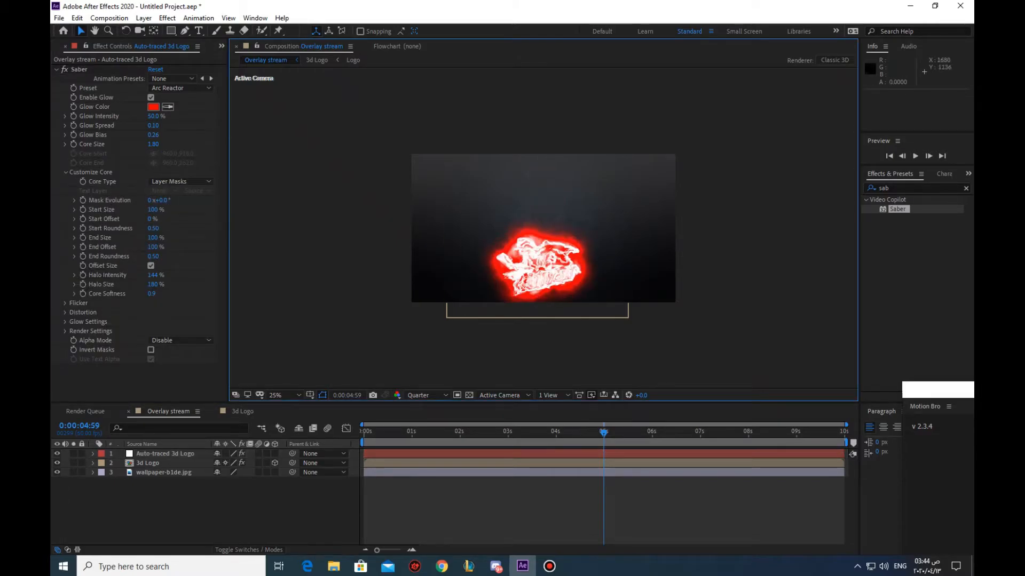
# Move the Auto-traced 3d Logo layer below the 3d Logo layer in the timeline
pyautogui.click(155, 463)
pyautogui.moveTo(161, 454); pyautogui.dragTo(159, 469)
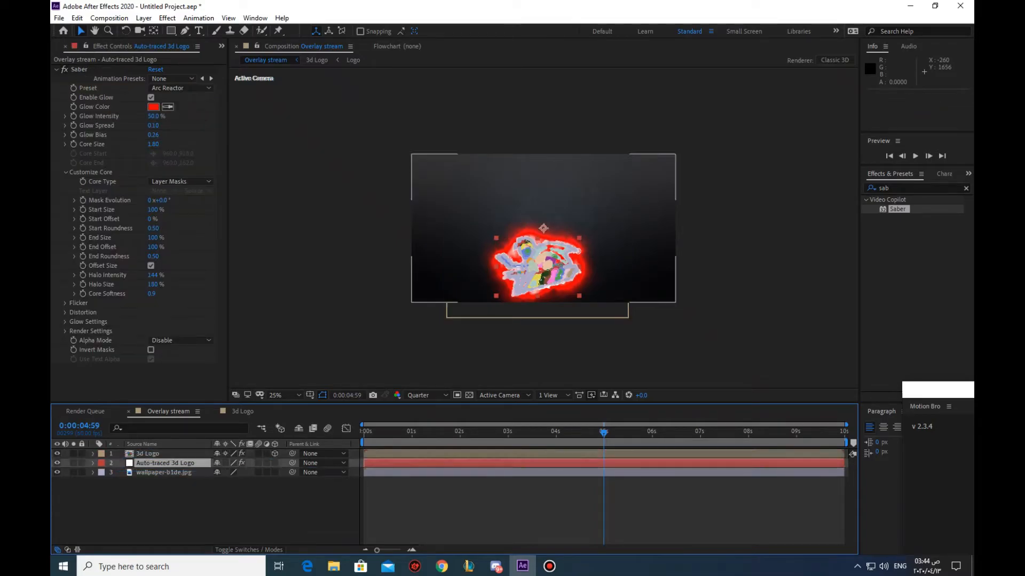
pyautogui.click(171, 504)
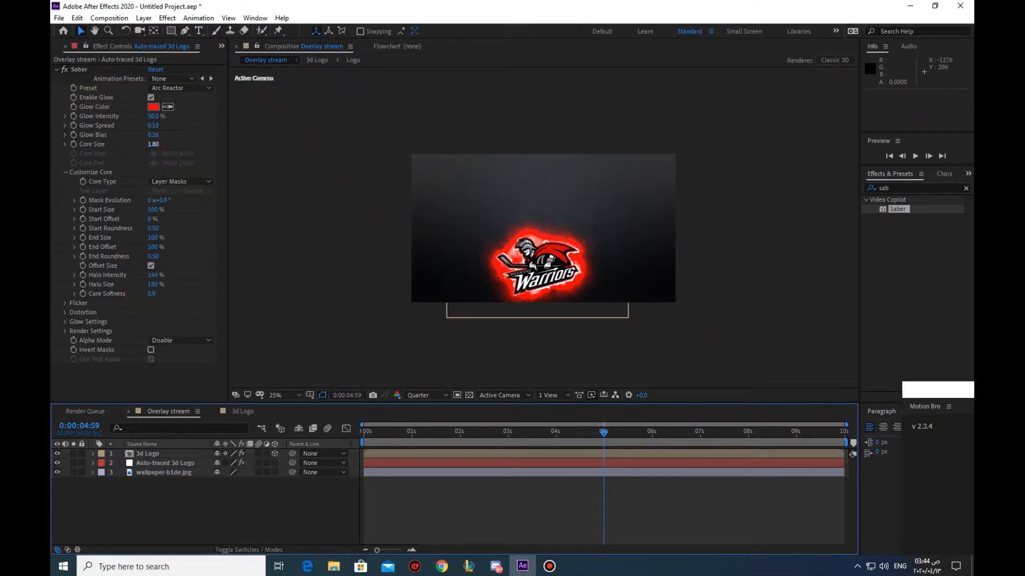
# Set the Saber effect's Core Size to 1 and its Glow Bias to 0.15
pyautogui.click(153, 144)
pyautogui.write('1')
pyautogui.press('Return')
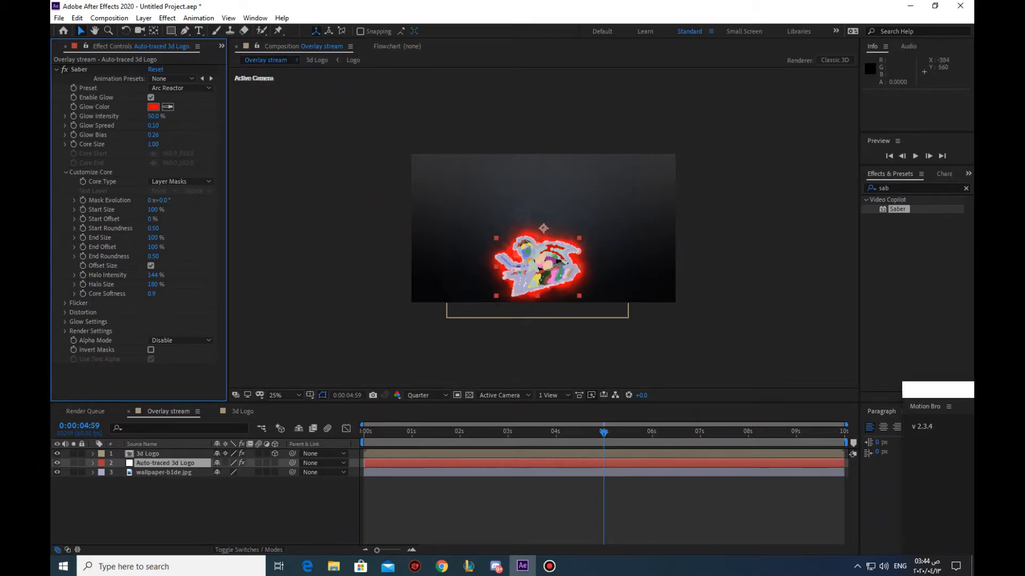
pyautogui.click(241, 175)
pyautogui.click(153, 135)
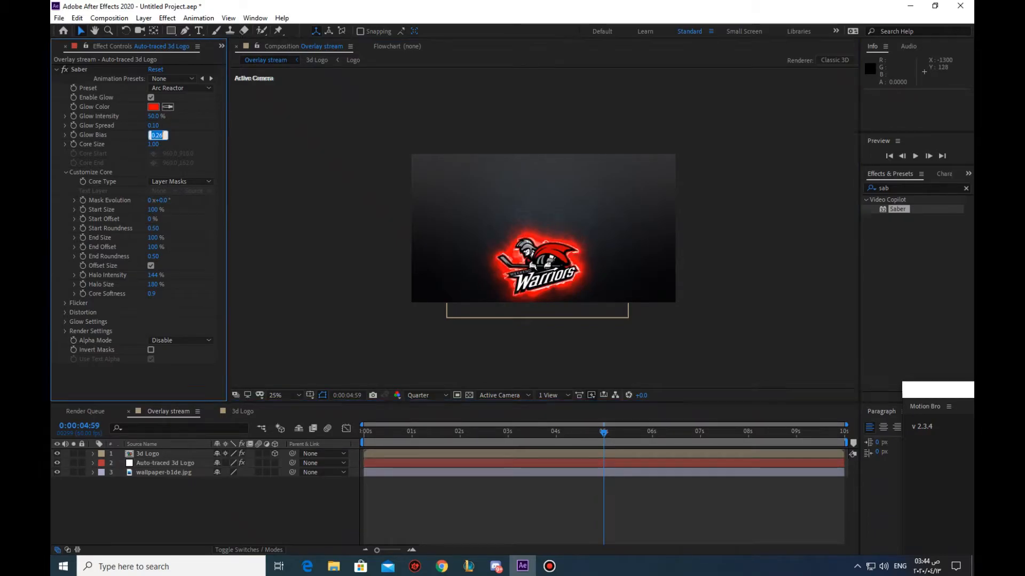
pyautogui.write('0.15')
pyautogui.press('Return')
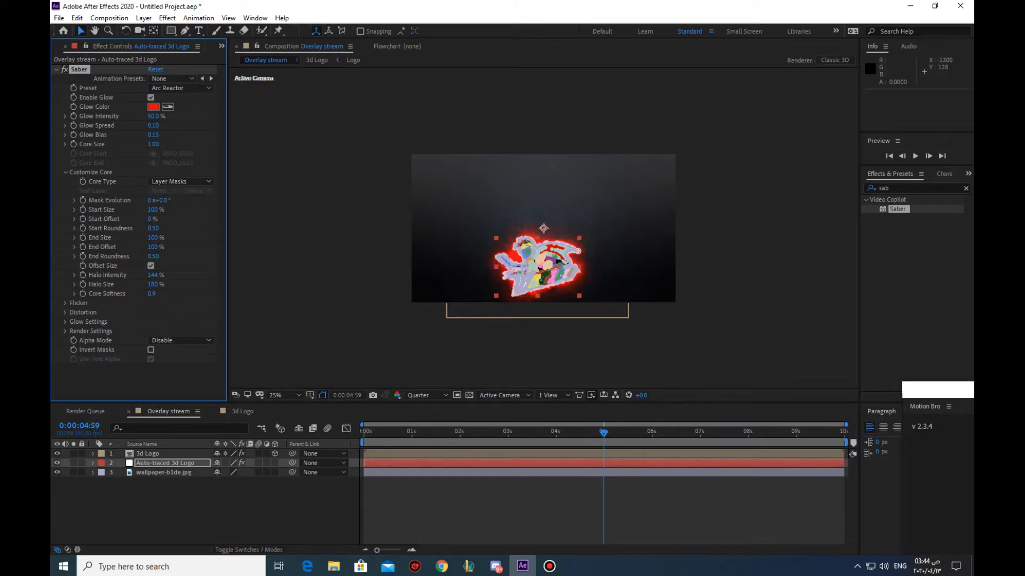
# Reduce the Saber effect's Core Size to 0.70
pyautogui.click(285, 127)
pyautogui.moveTo(154, 144); pyautogui.dragTo(116, 144)
pyautogui.click(153, 144)
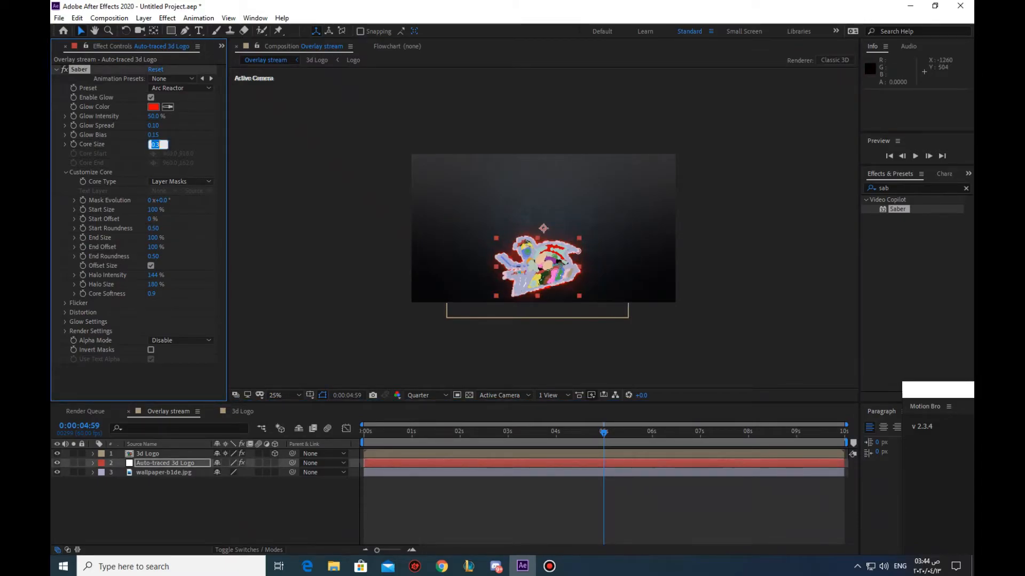
pyautogui.press('Return')
pyautogui.click(318, 187)
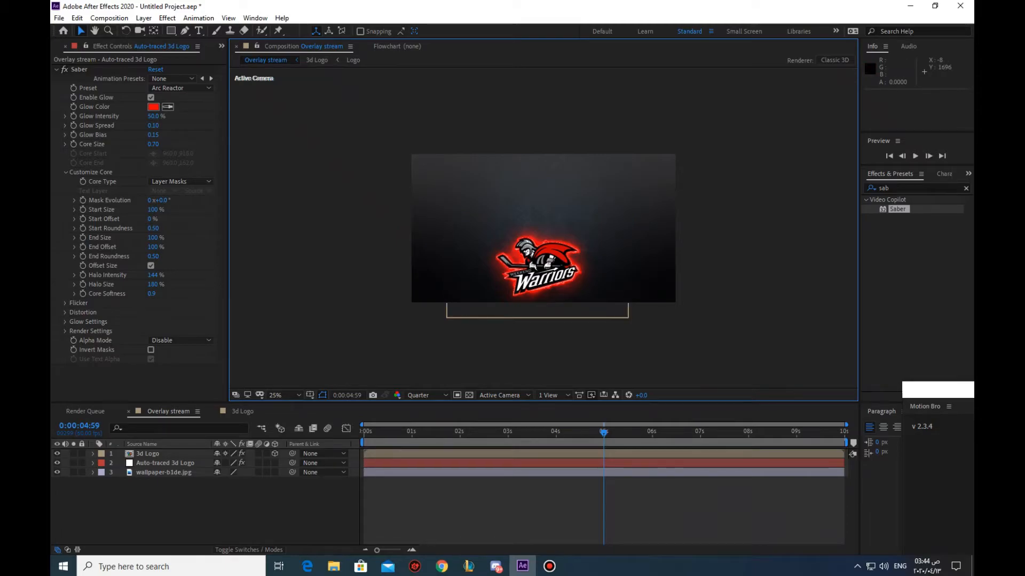
# On the Auto-traced 3d Logo layer, keyframe Saber's End Offset at 0% at 0:00:04:59
pyautogui.click(93, 454)
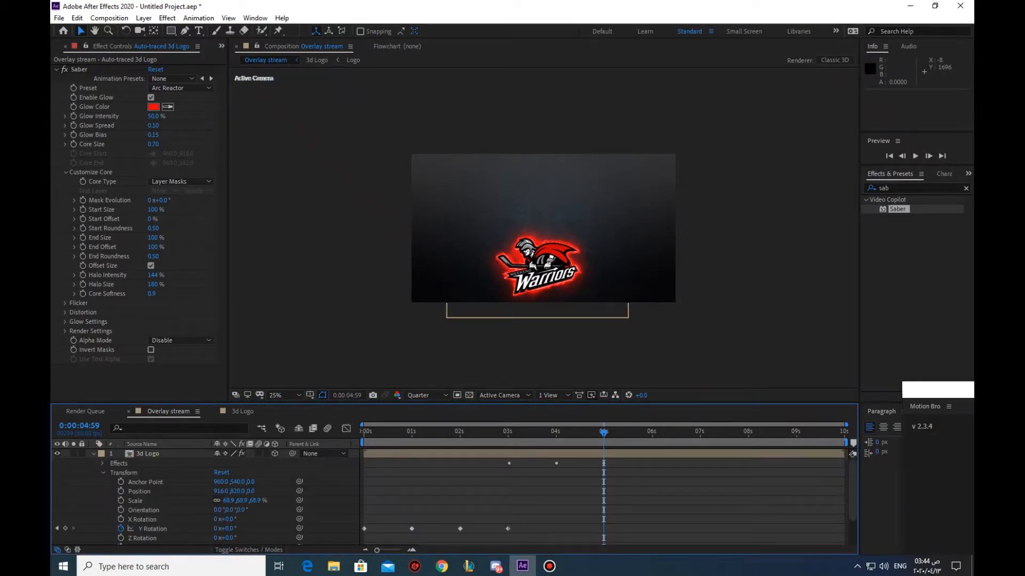
pyautogui.click(148, 454)
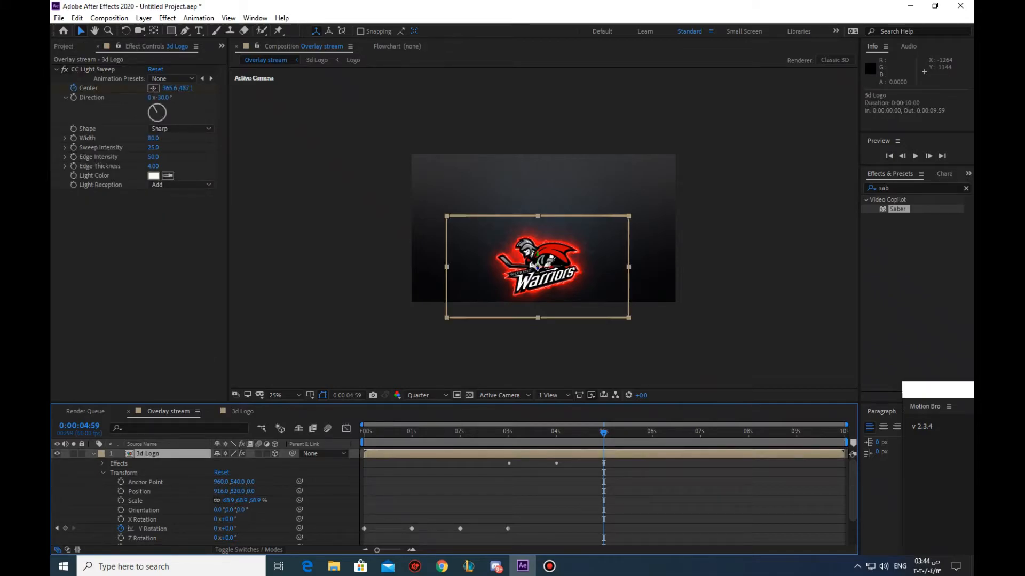
pyautogui.scroll(-4, 450, 497)
pyautogui.scroll(4, 450, 497)
pyautogui.scroll(-4, 450, 497)
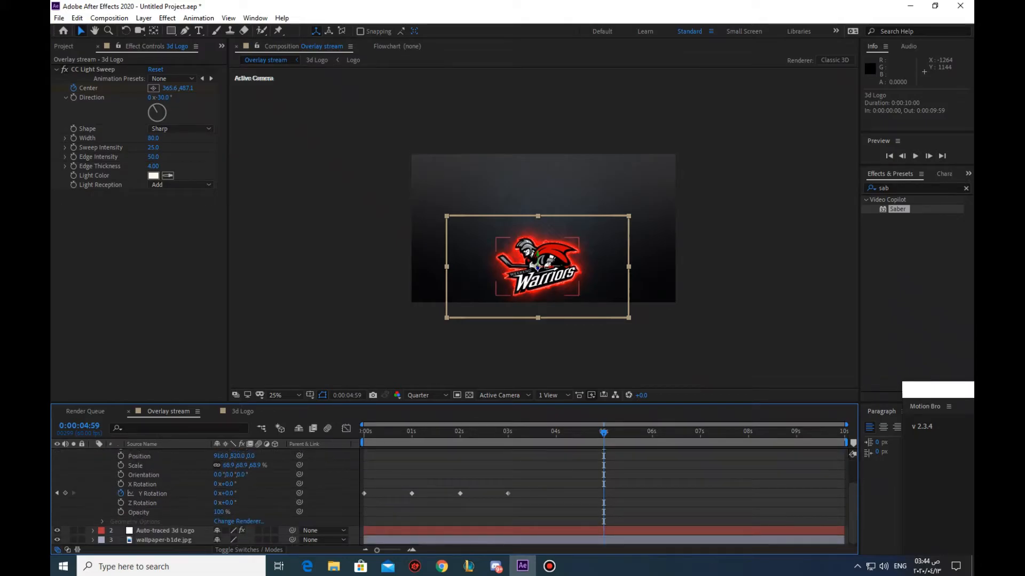
pyautogui.click(170, 531)
pyautogui.scroll(4, 450, 497)
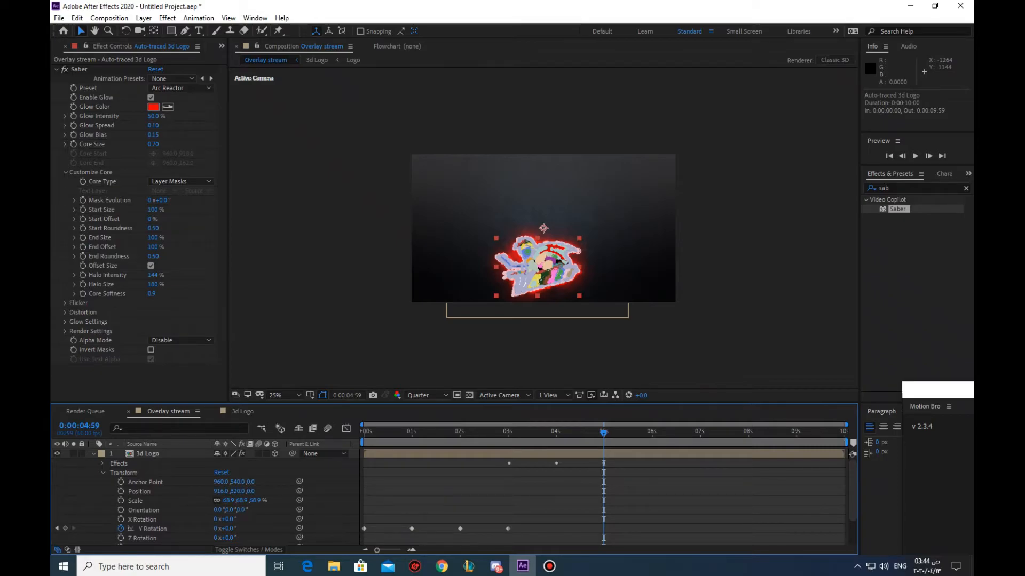
pyautogui.moveTo(153, 247); pyautogui.dragTo(99, 248)
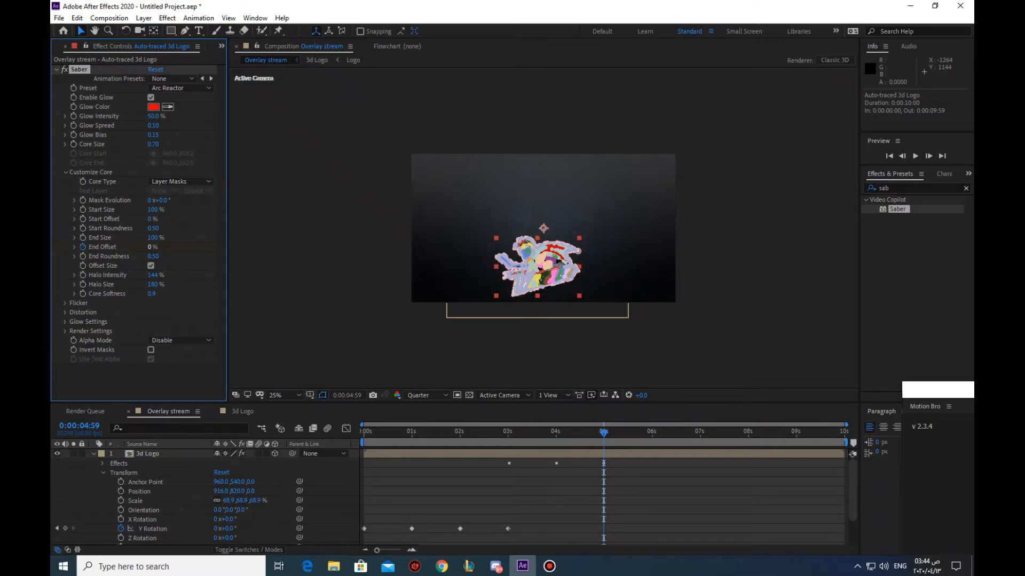
# Keyframe Saber's End Offset at 100% at 0:00:06:01 and at 94% at 0:00:07:01
pyautogui.moveTo(603, 433); pyautogui.dragTo(653, 433)
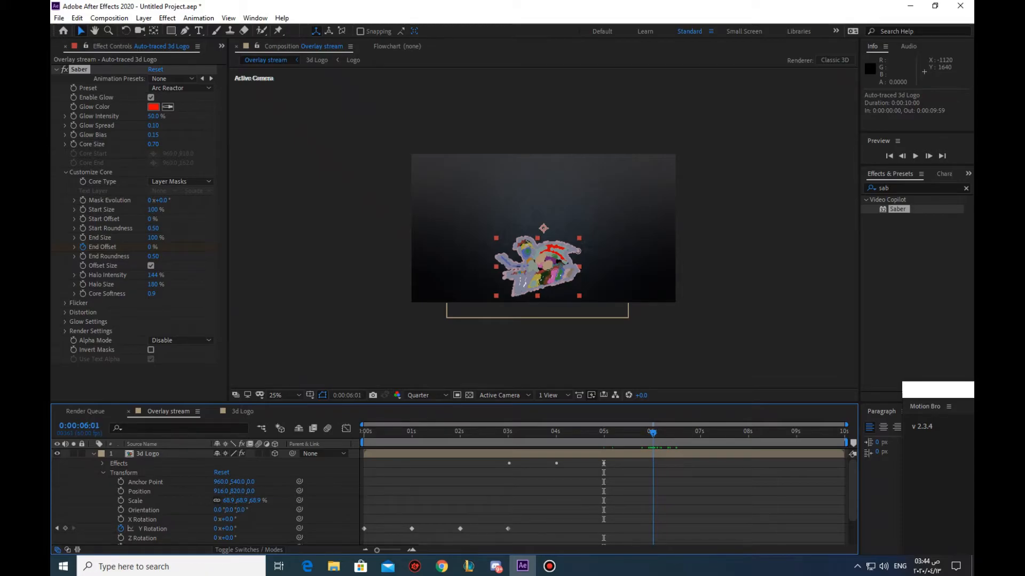
pyautogui.moveTo(152, 247); pyautogui.dragTo(215, 247)
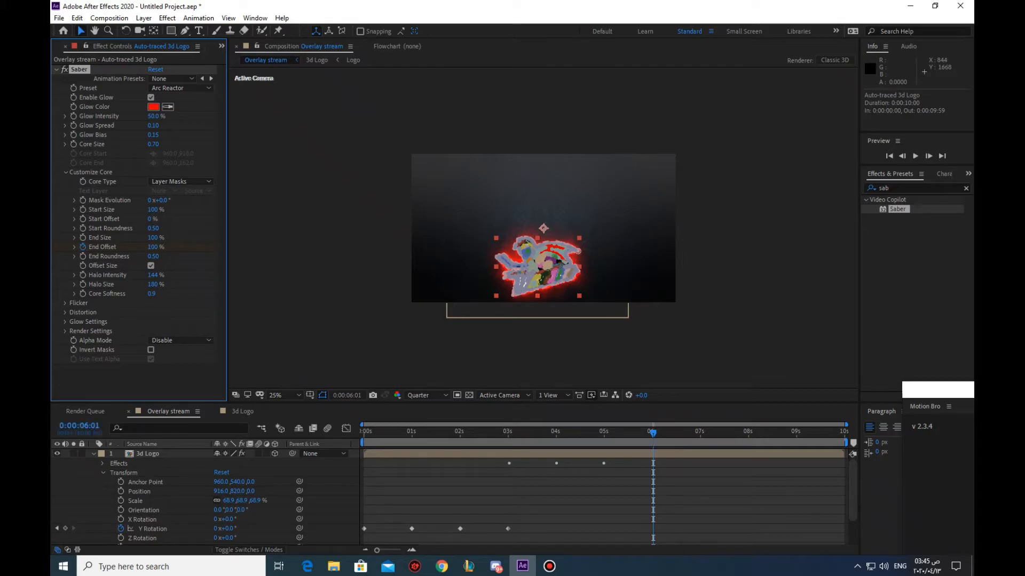
pyautogui.press('space')
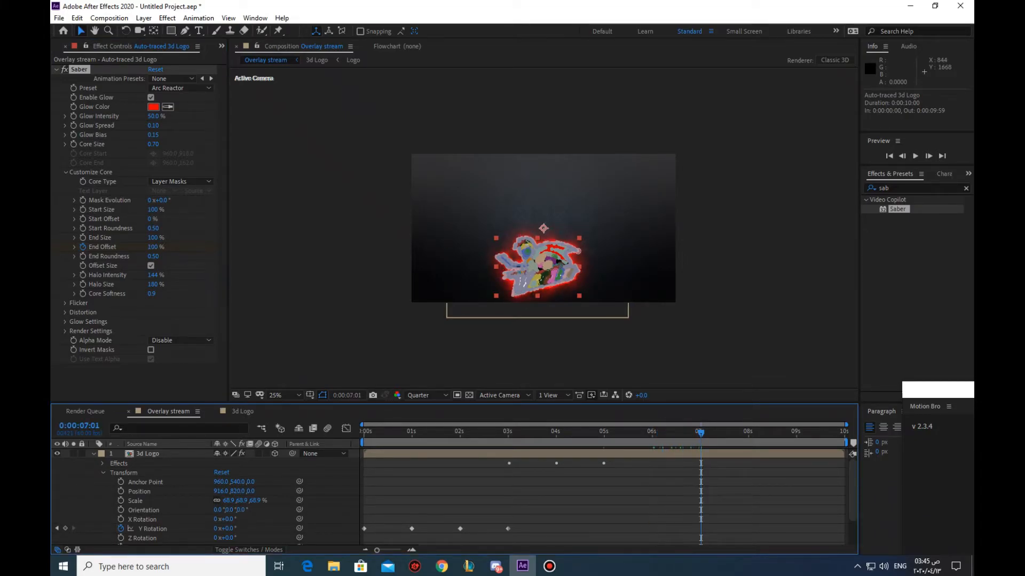
pyautogui.moveTo(153, 247); pyautogui.dragTo(148, 247)
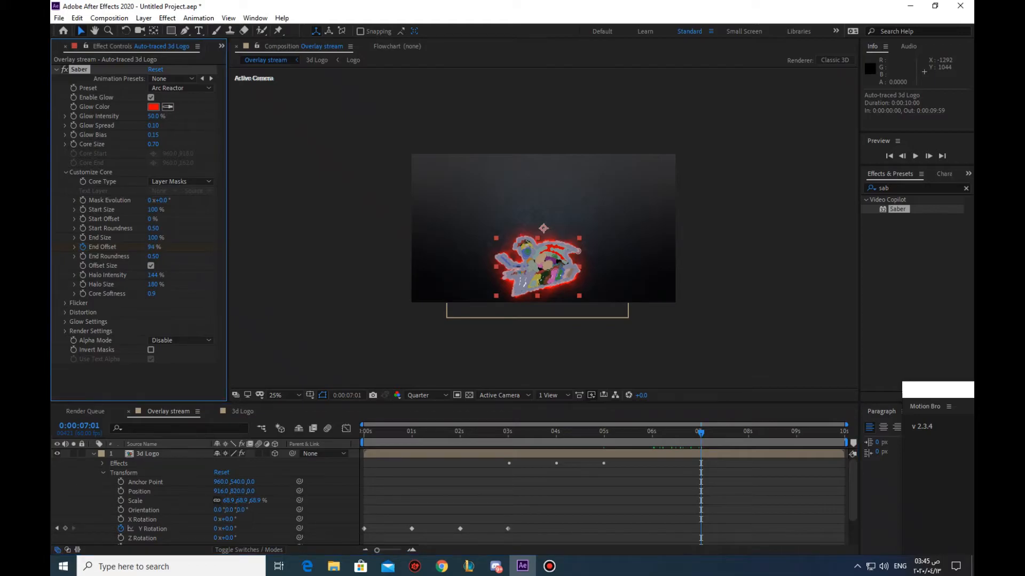
# Keyframe Saber's End Offset at 0% at 0:00:08:01
pyautogui.press('space')
pyautogui.moveTo(752, 433); pyautogui.dragTo(749, 432)
pyautogui.moveTo(152, 248); pyautogui.dragTo(80, 247)
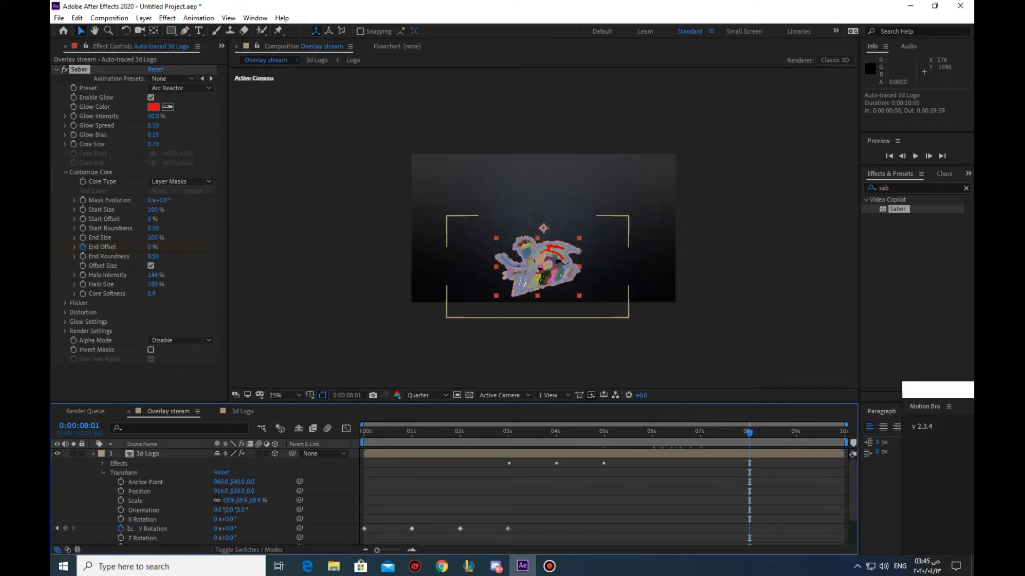
# Trim the ends of all three layers to 0:00:08:01 and shorten the work area to about 8 seconds
pyautogui.click(94, 454)
pyautogui.click(165, 463)
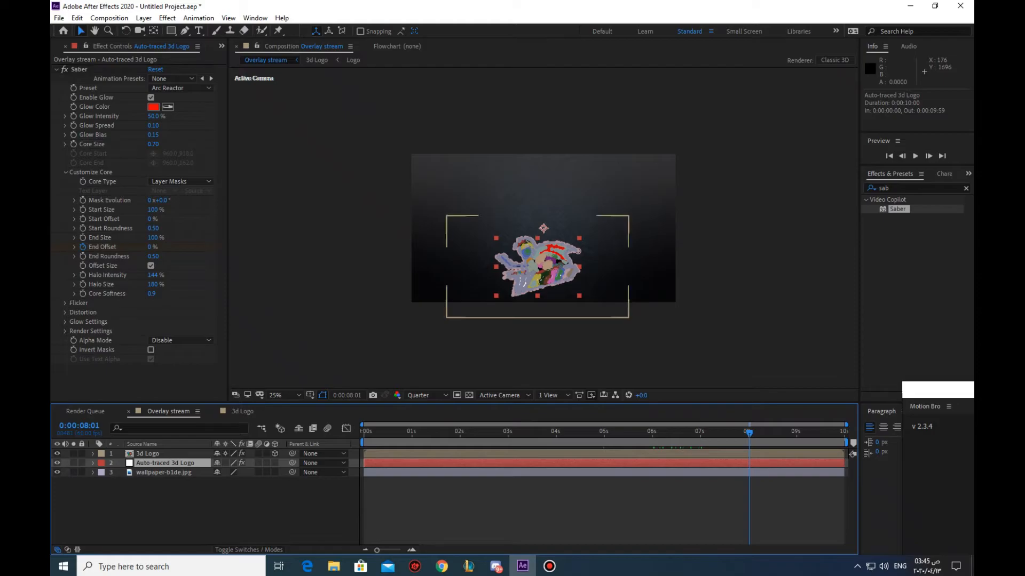
pyautogui.click(148, 453)
pyautogui.keyDown('shift'); pyautogui.click(164, 472); pyautogui.keyUp('shift')
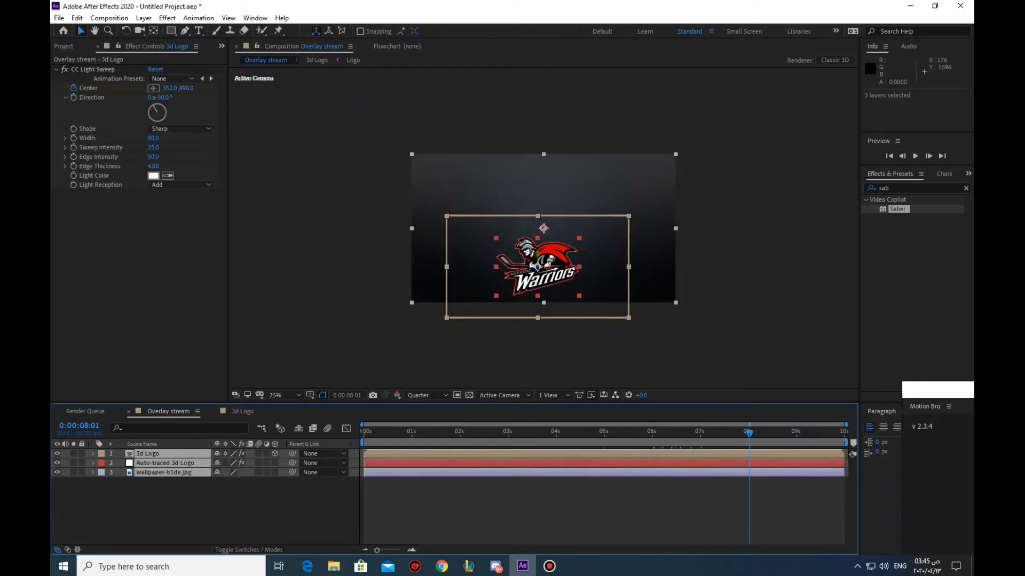
pyautogui.hotkey('alt', ']')
pyautogui.moveTo(845, 443); pyautogui.dragTo(751, 443)
# Preview the logo animation over the shortened work area
pyautogui.click(641, 510)
pyautogui.press('space')
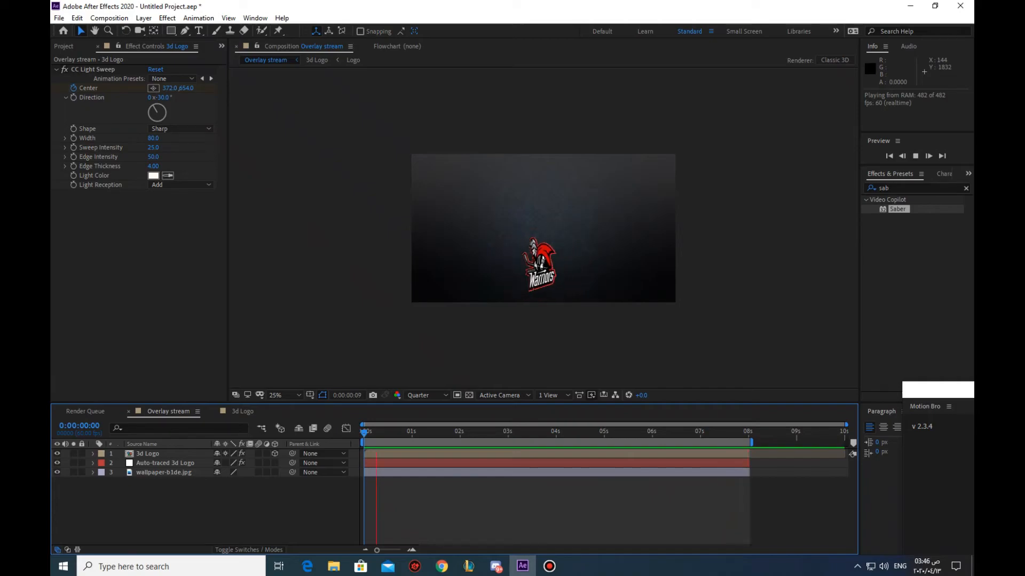
pyautogui.press('space')
# Add the text "stream is" in red Demonized font and place it above the logo
pyautogui.click(64, 47)
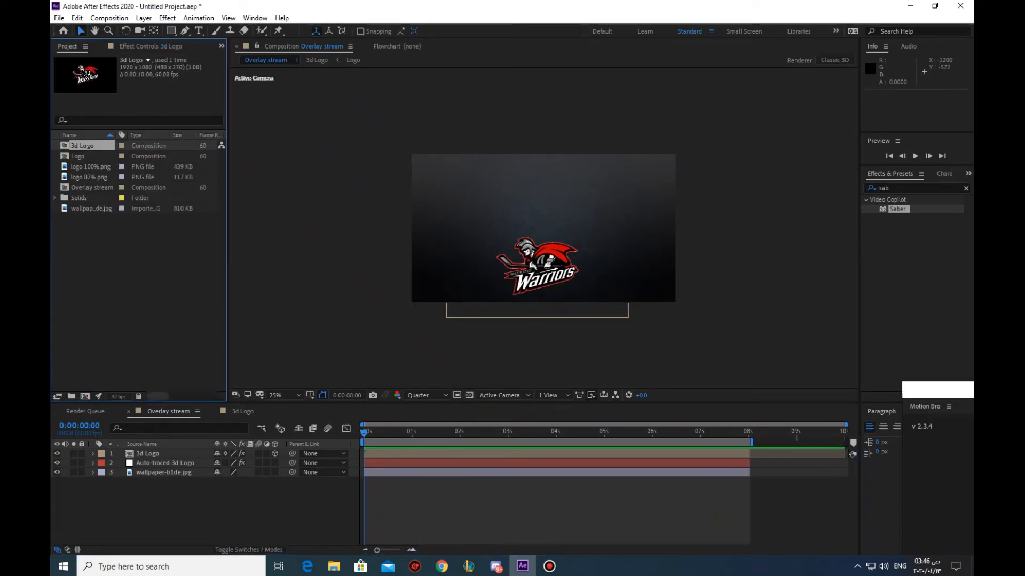
pyautogui.click(198, 31)
pyautogui.click(446, 187)
pyautogui.write('stream is')
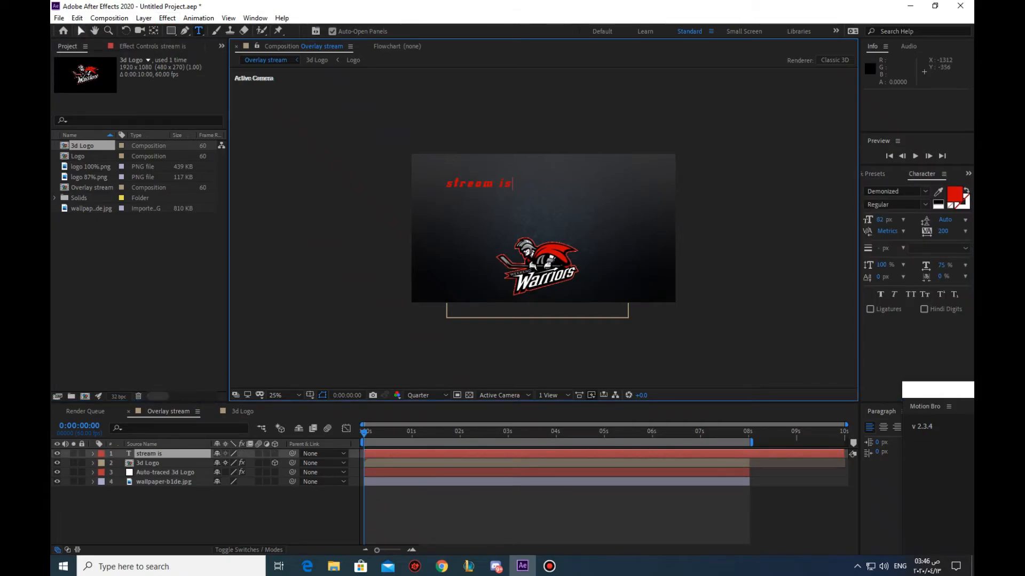
pyautogui.click(81, 31)
pyautogui.moveTo(497, 183); pyautogui.dragTo(507, 197)
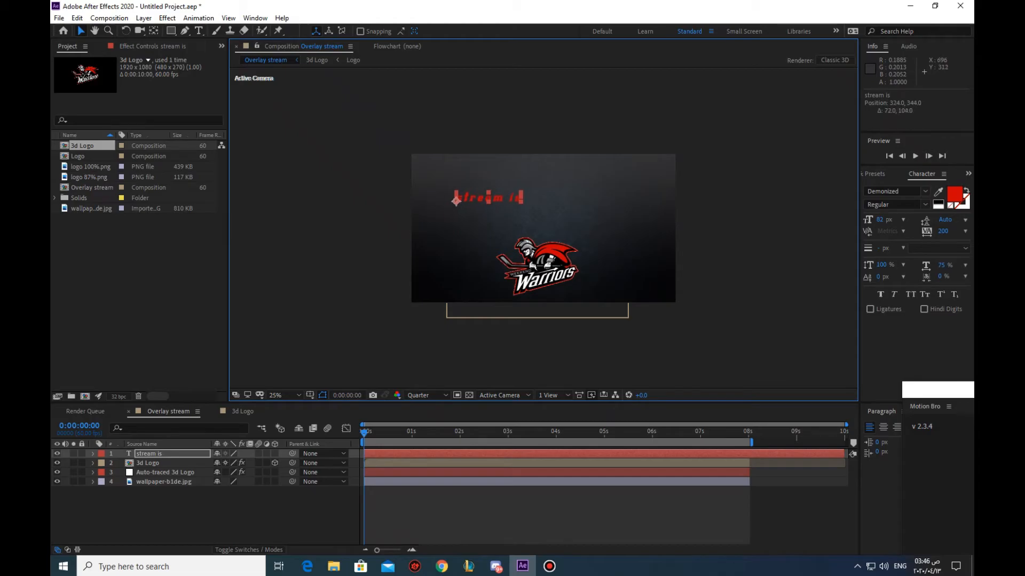
# Add a separate text layer reading "Starting", with a capital S, under the "stream is" line
pyautogui.click(199, 31)
pyautogui.click(474, 216)
pyautogui.write('starting')
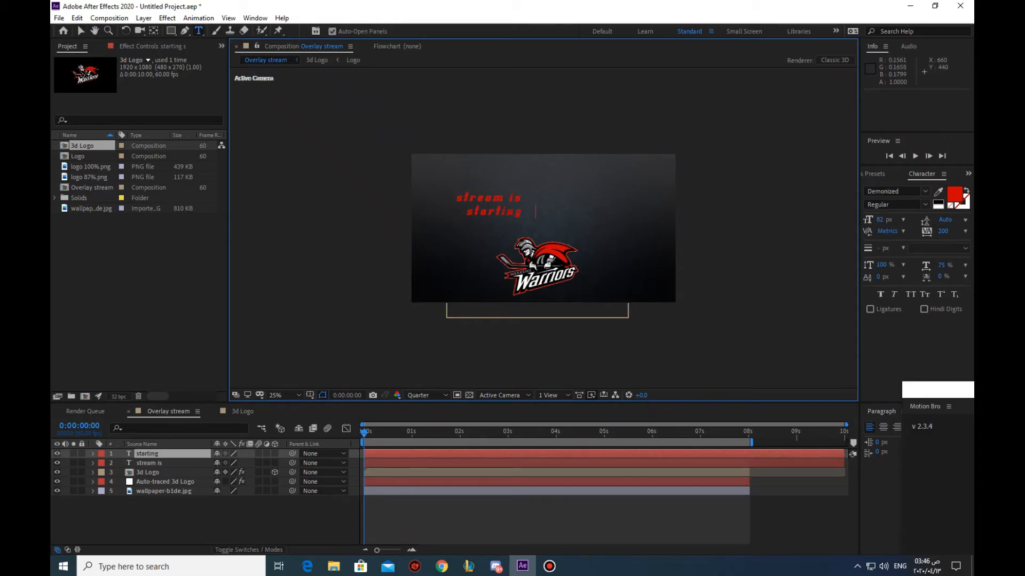
pyautogui.moveTo(474, 211); pyautogui.dragTo(467, 212)
pyautogui.write('S')
# Try to change the "Starting" text to white and enlarge its font size to 107 px
pyautogui.click(954, 194)
pyautogui.click(143, 99)
pyautogui.click(383, 101)
pyautogui.click(903, 220)
pyautogui.click(903, 220)
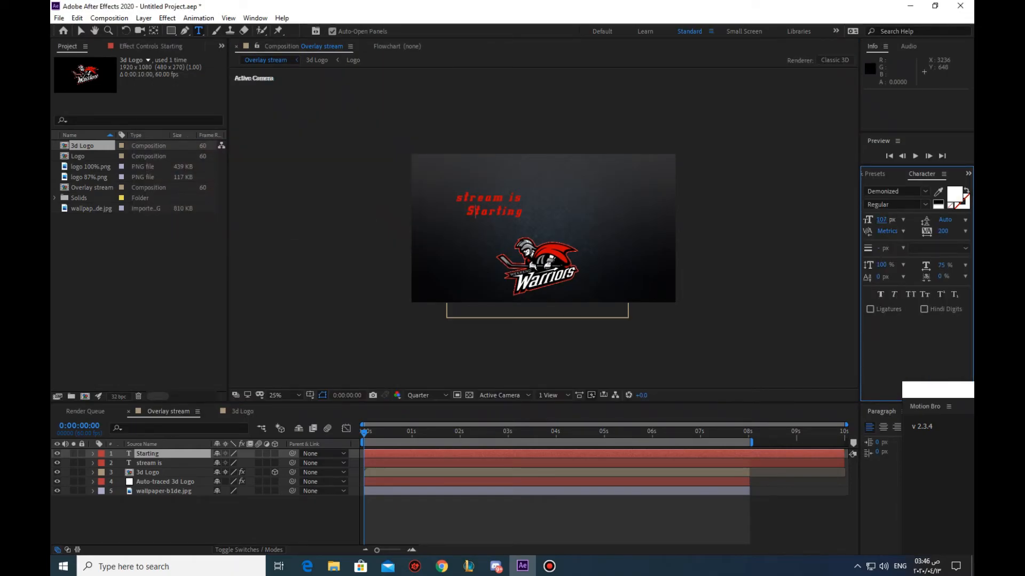
# Set the font size of the whole "Starting" text to 141 px and shift it slightly sideways
pyautogui.moveTo(526, 213); pyautogui.dragTo(466, 212)
pyautogui.moveTo(881, 220); pyautogui.dragTo(914, 220)
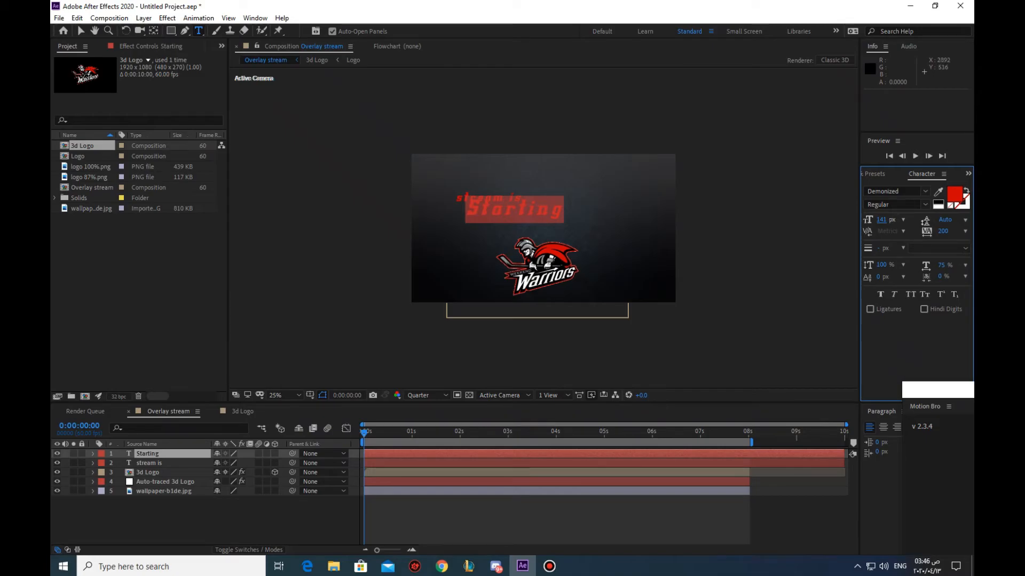
pyautogui.click(80, 31)
pyautogui.moveTo(508, 212)
pyautogui.mouseDown()
pyautogui.moveTo(497, 221)
pyautogui.moveTo(521, 211)
pyautogui.mouseUp()
# Fill the "Starting" text with white and position it just beneath "stream is"
pyautogui.click(954, 194)
pyautogui.click(143, 99)
pyautogui.click(384, 100)
pyautogui.moveTo(450, 217); pyautogui.dragTo(451, 223)
# Add a white "Soon" text layer at 141 px and align it beside "Starting"
pyautogui.hotkey('ctrl', 't')
pyautogui.click(561, 217)
pyautogui.write('Soon')
pyautogui.hotkey('ctrl', 'a')
pyautogui.click(81, 31)
pyautogui.moveTo(599, 213); pyautogui.dragTo(588, 218)
pyautogui.click(746, 272)
pyautogui.click(747, 277)
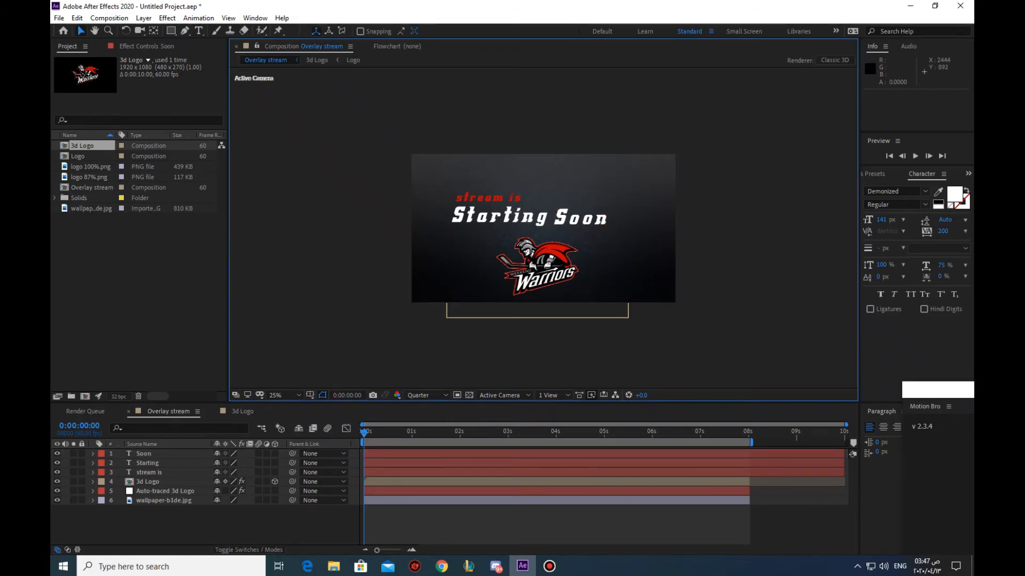
# Select the Soon, Starting and stream is layers and move them together to centre the title above the logo
pyautogui.click(155, 472)
pyautogui.keyDown('shift'); pyautogui.click(152, 454); pyautogui.keyUp('shift')
pyautogui.moveTo(576, 217)
pyautogui.mouseDown()
pyautogui.moveTo(588, 217)
pyautogui.moveTo(573, 211)
pyautogui.mouseUp()
pyautogui.click(715, 224)
pyautogui.click(155, 472)
pyautogui.keyDown('shift'); pyautogui.click(152, 454); pyautogui.keyUp('shift')
pyautogui.click(722, 212)
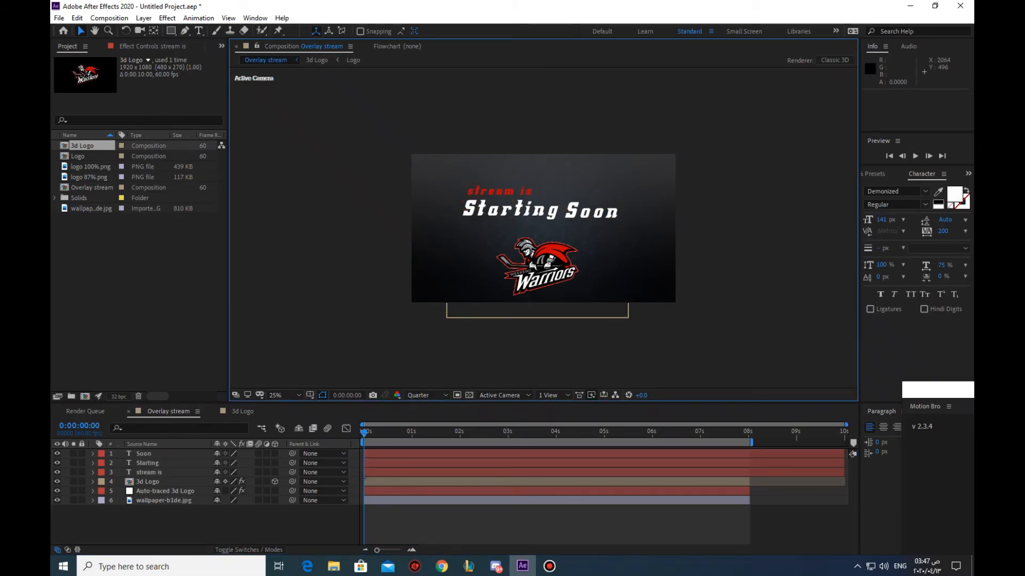
# Draw a short horizontal line beneath "Starting" with the Pen tool and set its stroke width to 10 px
pyautogui.press('g')
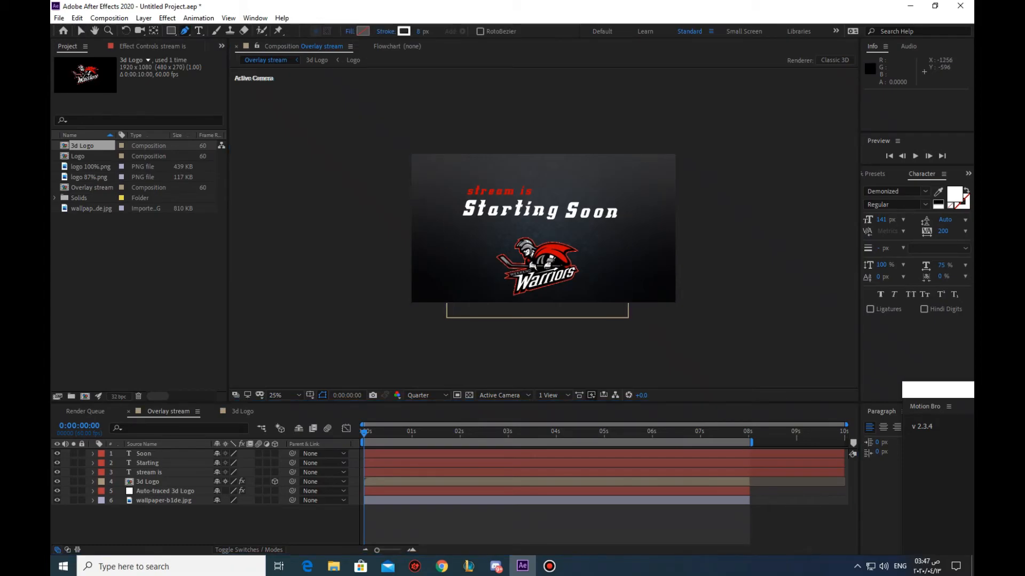
pyautogui.click(459, 226)
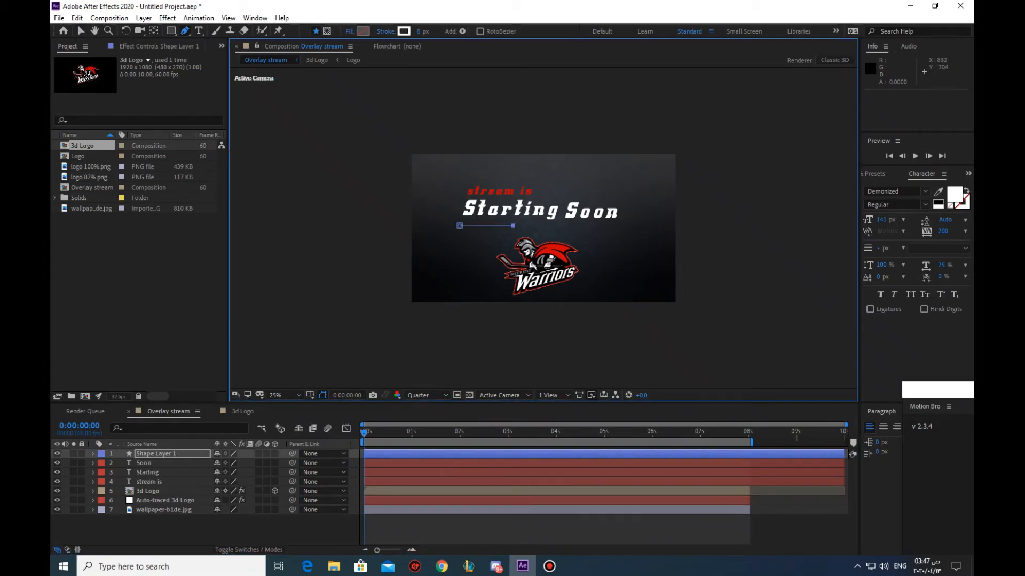
pyautogui.click(420, 32)
pyautogui.write('10')
pyautogui.press('Return')
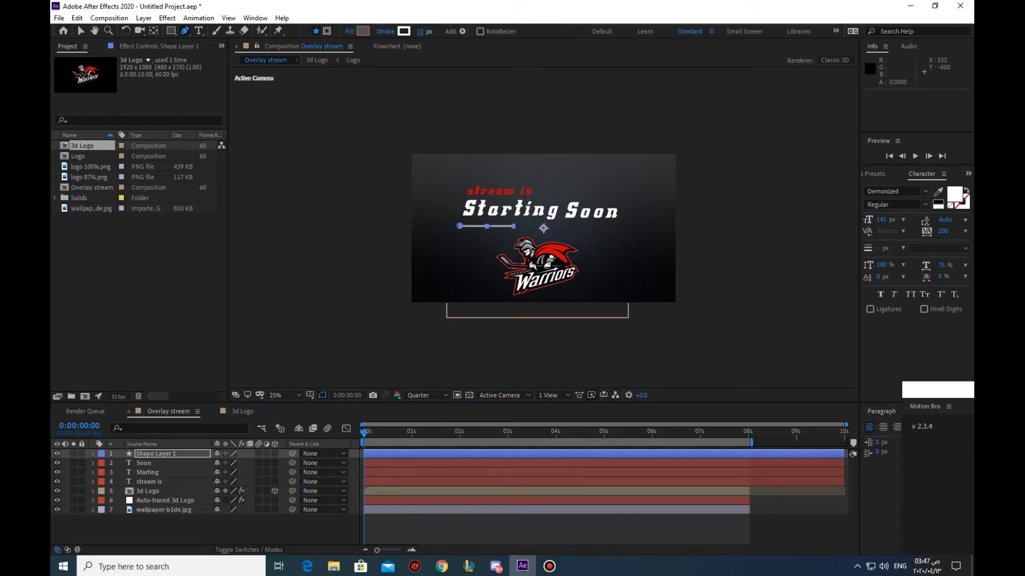
# Duplicate the line's shape layer and move the copy horizontally so it sits beneath "Soon"
pyautogui.rightClick(144, 453)
pyautogui.click(144, 460)
pyautogui.hotkey('ctrl', 'd')
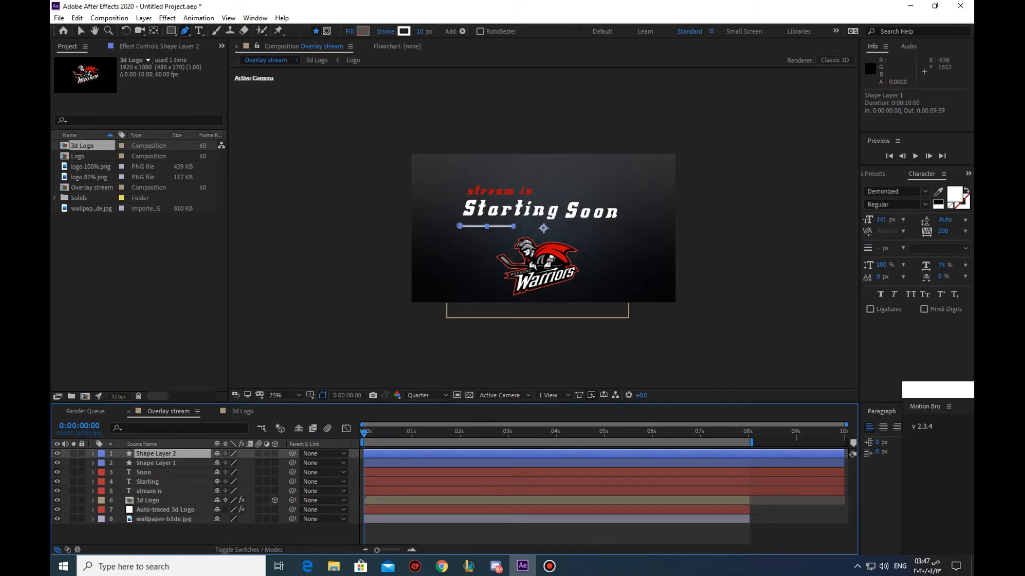
pyautogui.click(81, 31)
pyautogui.scroll(2, 528, 233)
pyautogui.scroll(-2, 417, 219)
pyautogui.moveTo(385, 214); pyautogui.dragTo(479, 209)
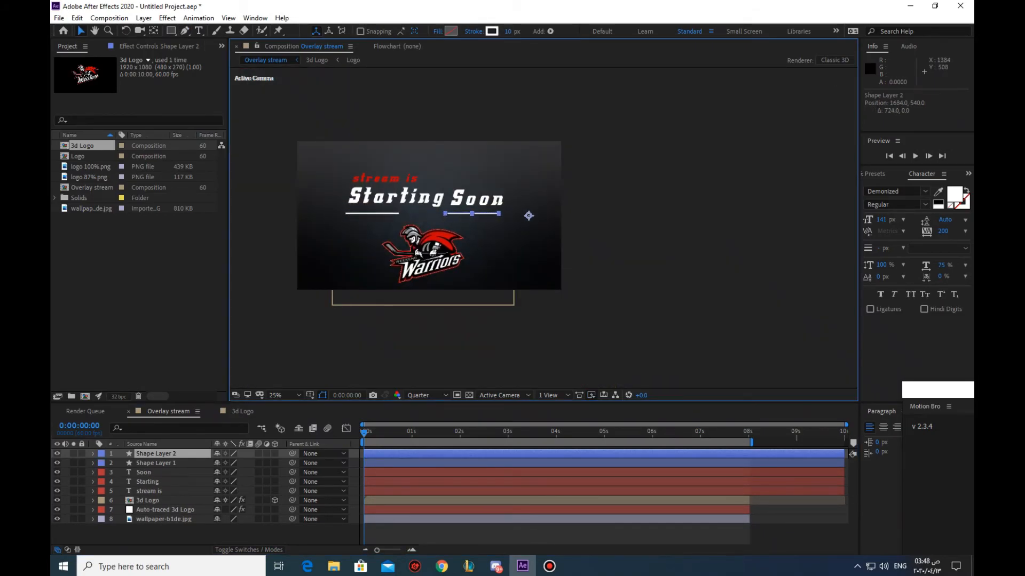
pyautogui.moveTo(383, 213); pyautogui.dragTo(383, 213)
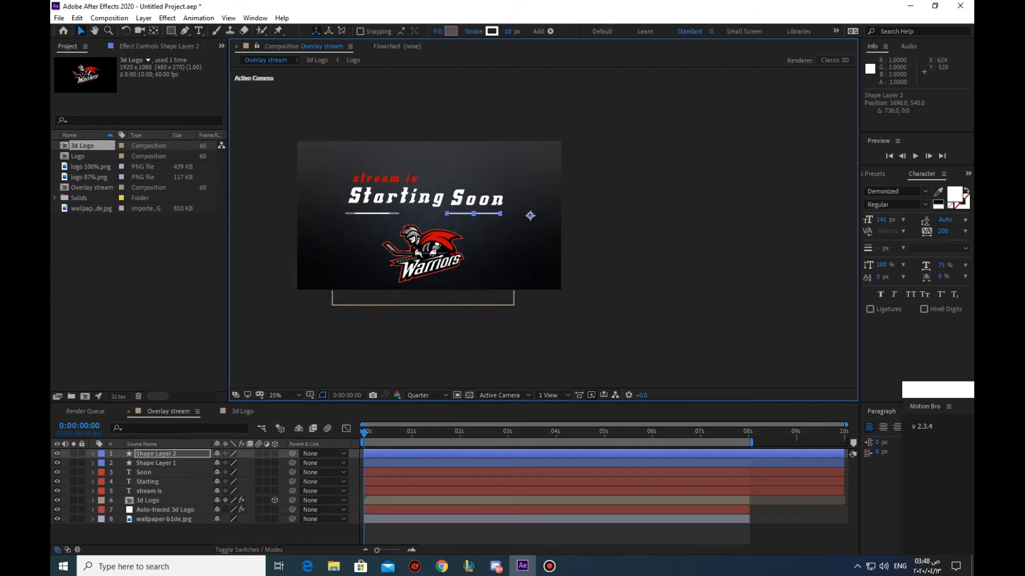
pyautogui.click(385, 227)
pyautogui.click(283, 240)
# Add a "stay connected" text layer starting in the gap between the two lines
pyautogui.scroll(2, 406, 222)
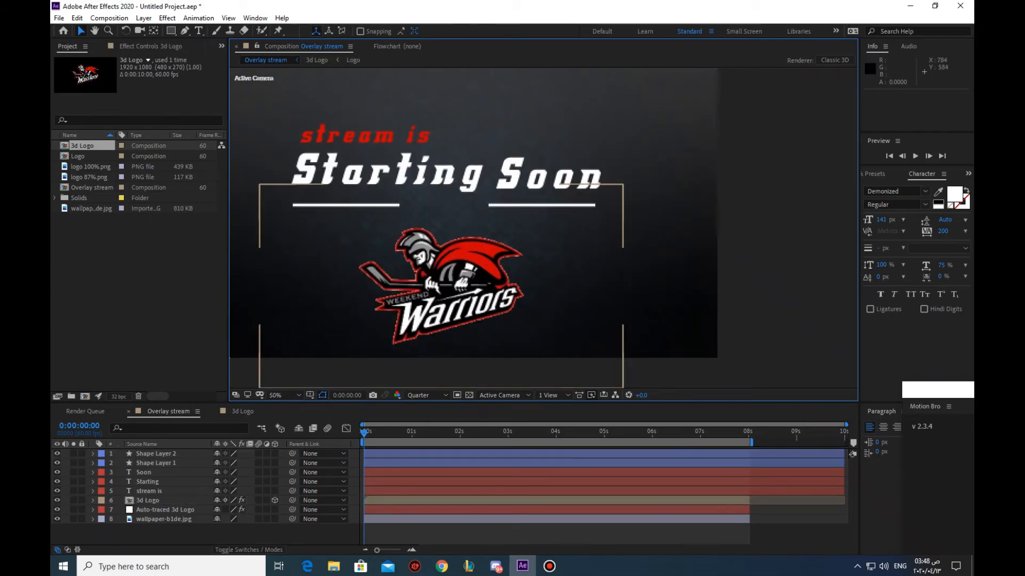
pyautogui.hotkey('ctrl', 't')
pyautogui.click(411, 207)
pyautogui.write('stay connected')
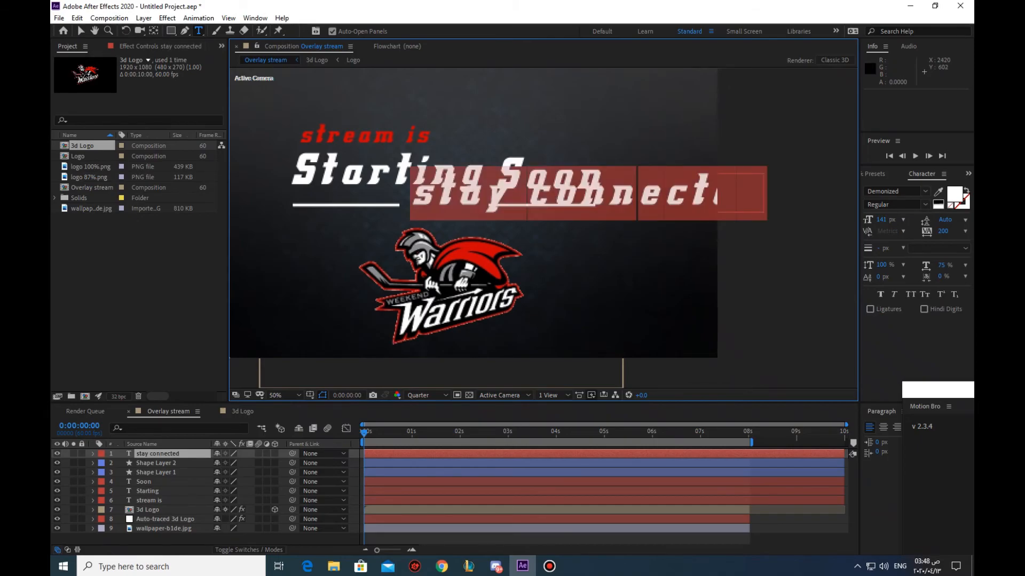
# Change the "stay connected" text's fill colour to a sampled red, C00506
pyautogui.click(953, 194)
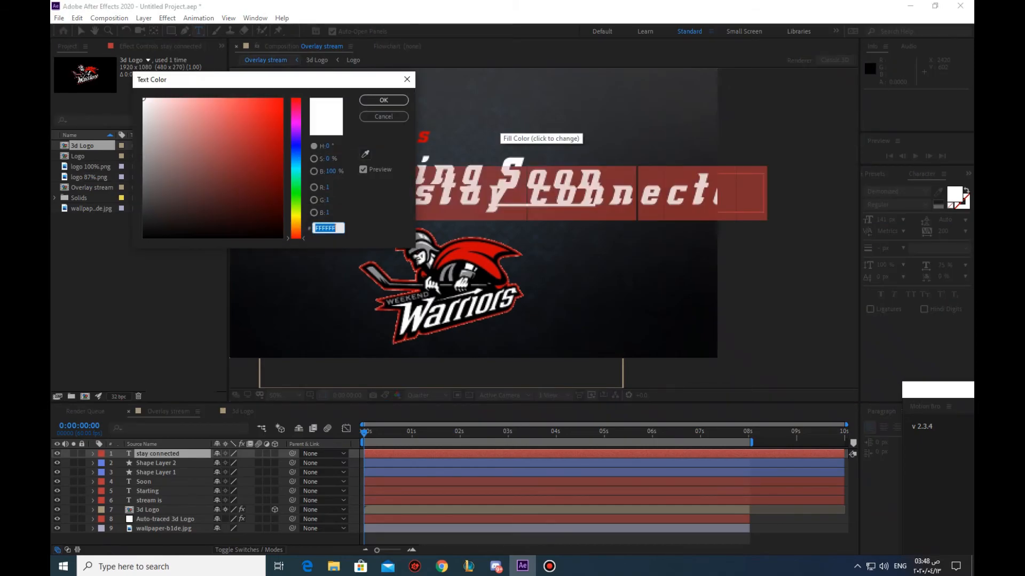
pyautogui.click(365, 154)
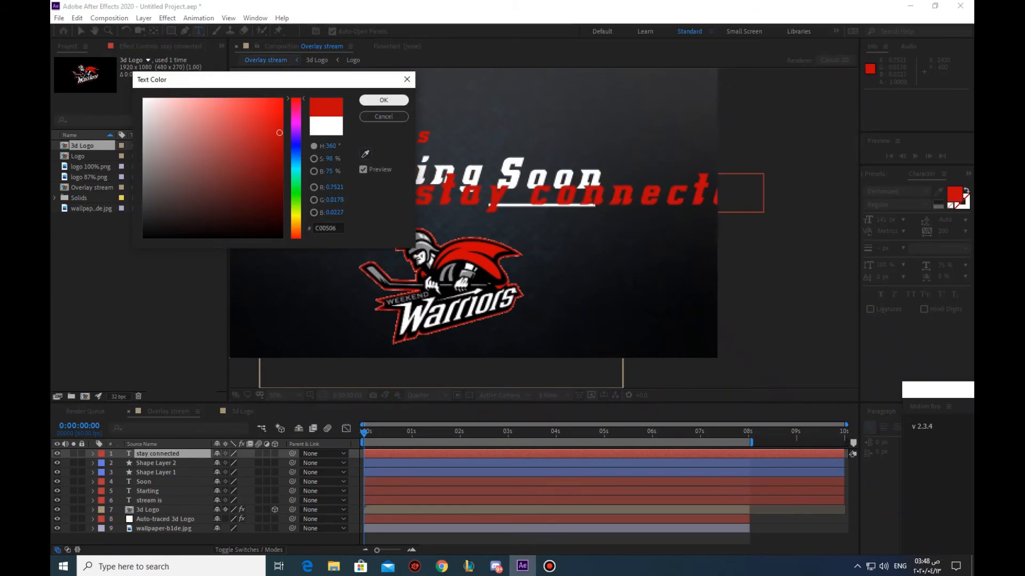
pyautogui.click(383, 100)
# Scale down the "stay connected" text and fit it into the gap between the two white lines
pyautogui.click(81, 31)
pyautogui.moveTo(764, 174); pyautogui.dragTo(484, 205)
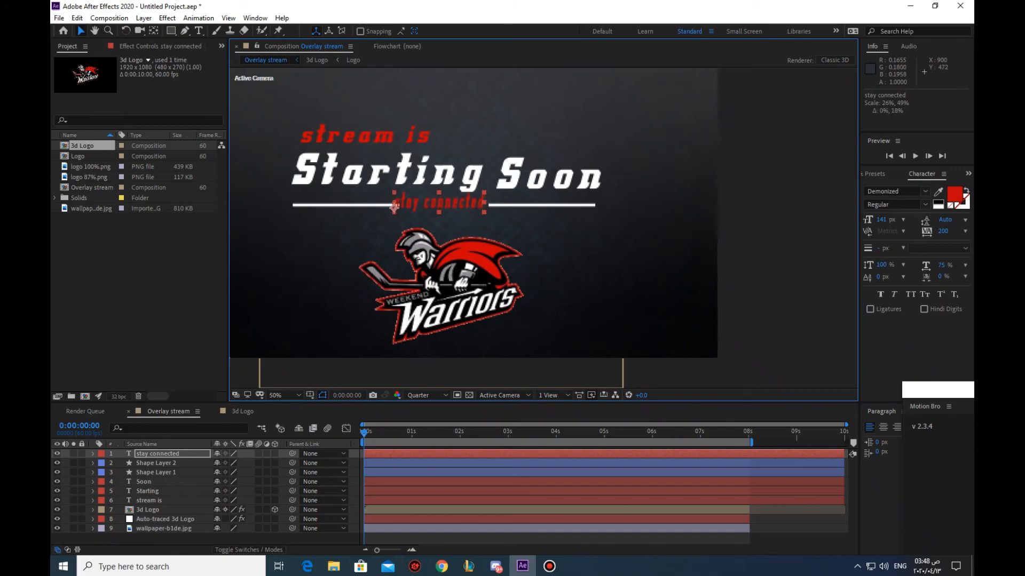
pyautogui.moveTo(395, 207); pyautogui.dragTo(405, 208)
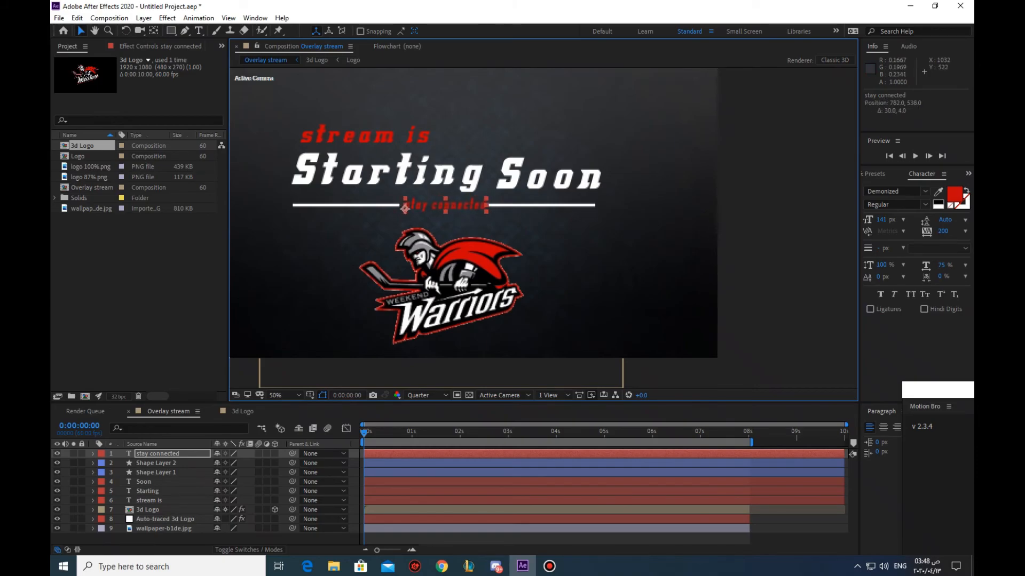
pyautogui.click(577, 240)
pyautogui.click(662, 224)
pyautogui.click(747, 224)
pyautogui.scroll(-1, 741, 221)
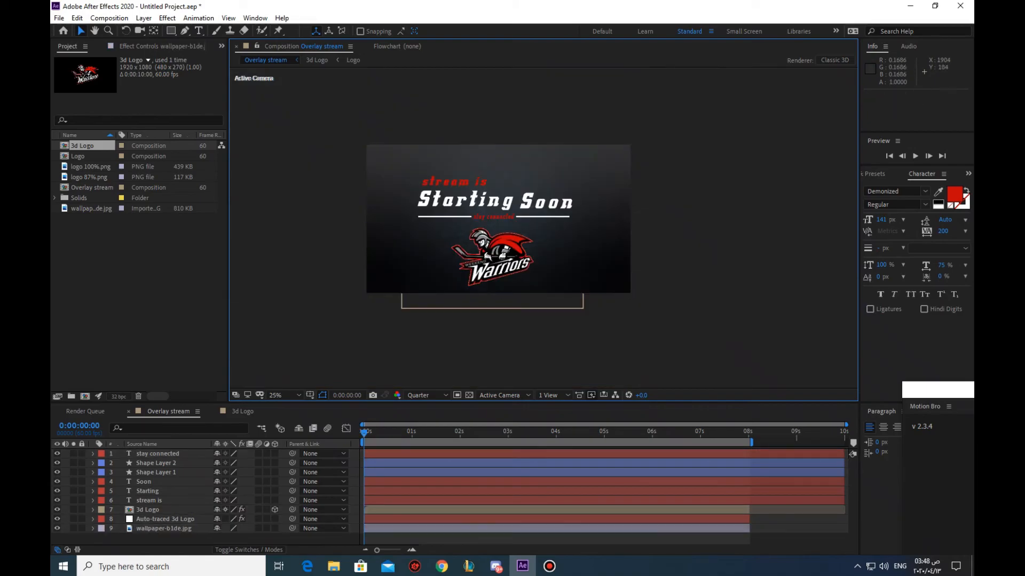
# Add a new white solid layer to the Overlay stream composition with the default solid settings
pyautogui.scroll(1, 688, 209)
pyautogui.scroll(-1, 504, 228)
pyautogui.rightClick(171, 536)
pyautogui.moveTo(193, 414)
pyautogui.click(338, 443)
pyautogui.click(552, 380)
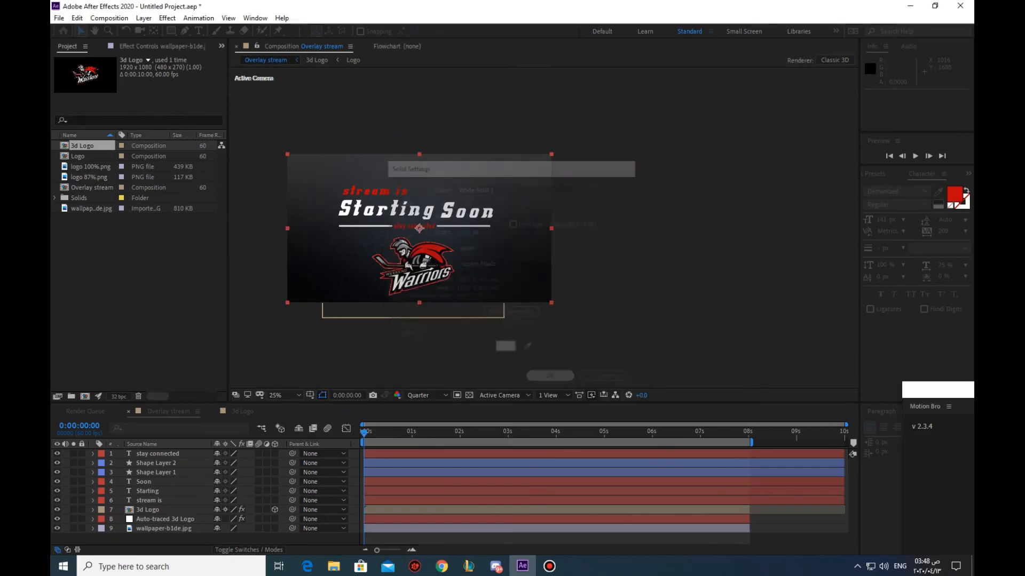
# Find the CC Particle Systems II effect and apply it to the white solid layer
pyautogui.click(968, 174)
pyautogui.click(939, 188)
pyautogui.doubleClick(886, 188)
pyautogui.write('cc part')
pyautogui.doubleClick(919, 209)
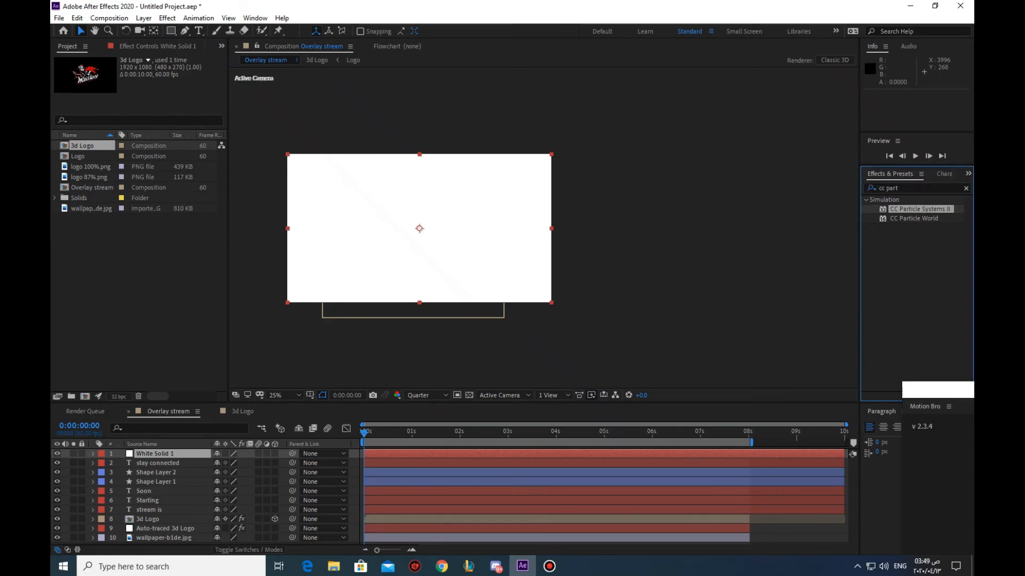
# Set the particle effect's birth rate and longevity to 2, producer Radius X and Radius Y to 100, and gravity to 0
pyautogui.write('2')
pyautogui.press('Return')
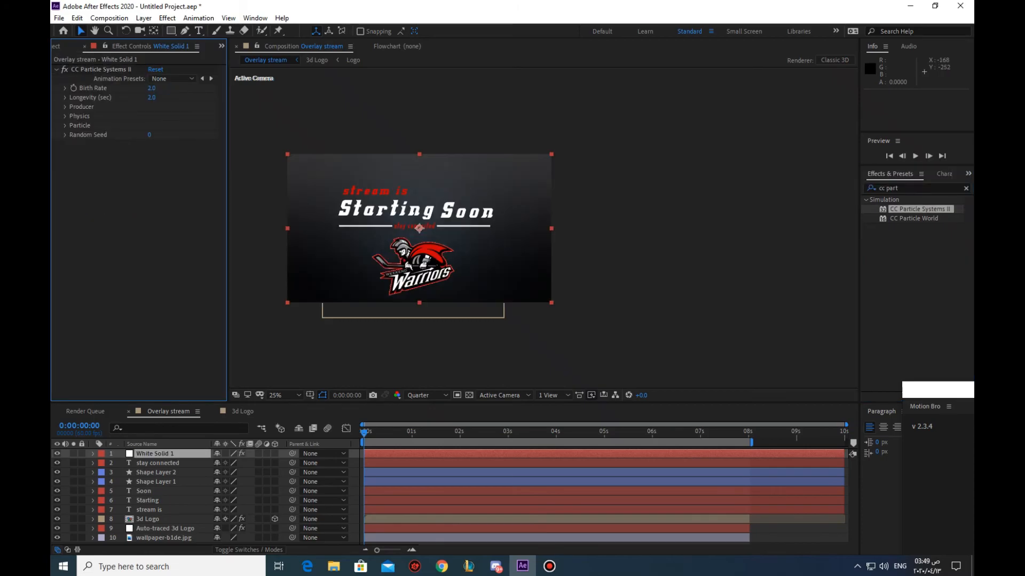
pyautogui.click(65, 107)
pyautogui.write('10')
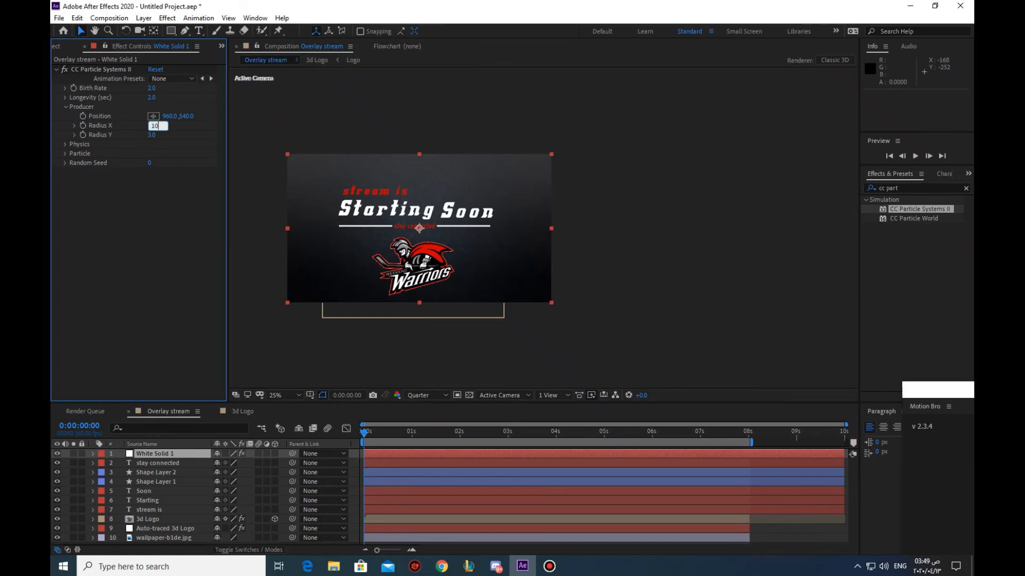
pyautogui.write('0')
pyautogui.press('Return')
pyautogui.click(152, 135)
pyautogui.write('100')
pyautogui.press('Return')
pyautogui.click(65, 144)
pyautogui.write('0')
pyautogui.press('Return')
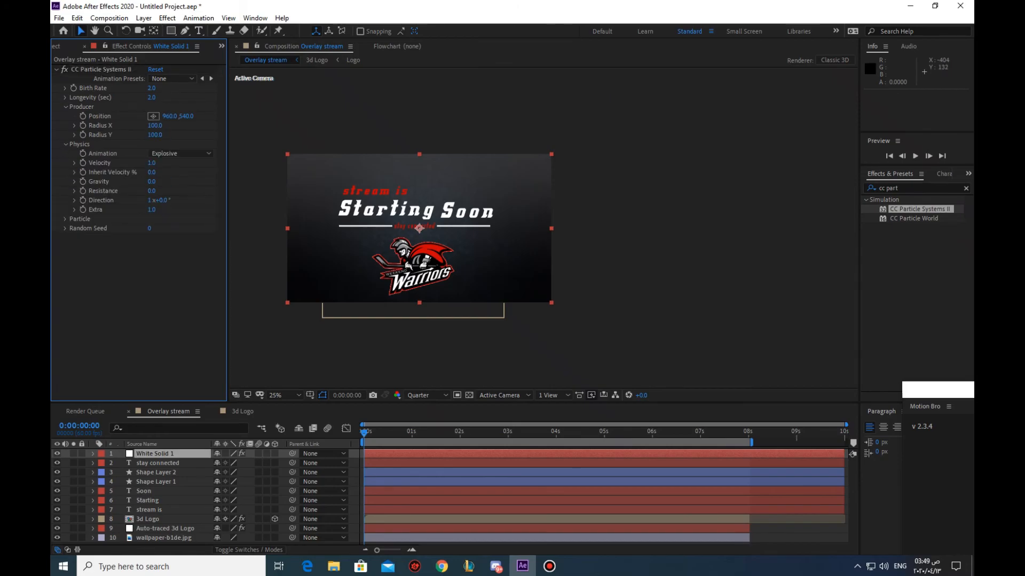
# Set the particle type to Faded Sphere with a birth size and death size of 0.10
pyautogui.click(65, 219)
pyautogui.click(181, 228)
pyautogui.click(186, 280)
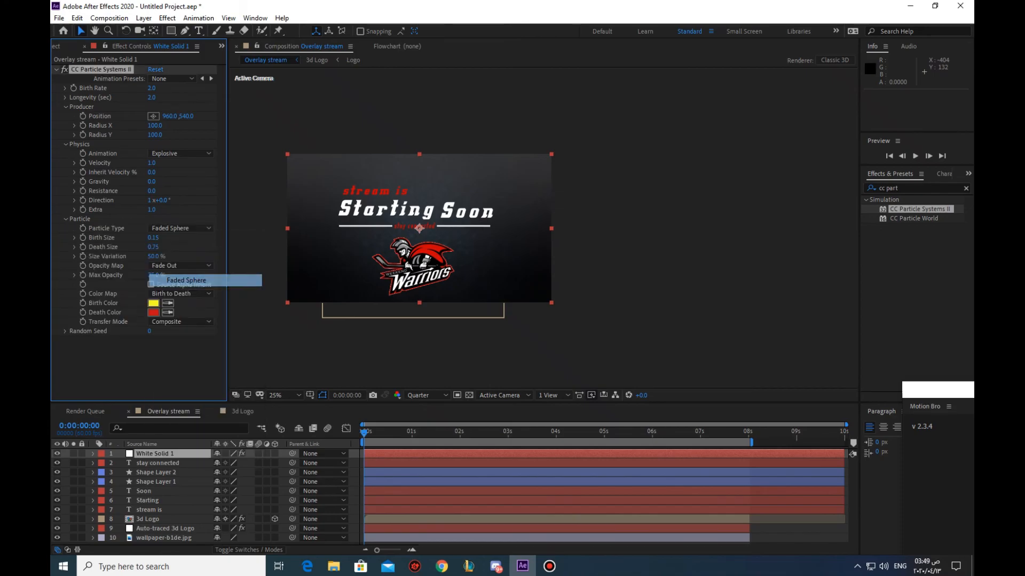
pyautogui.press('Return')
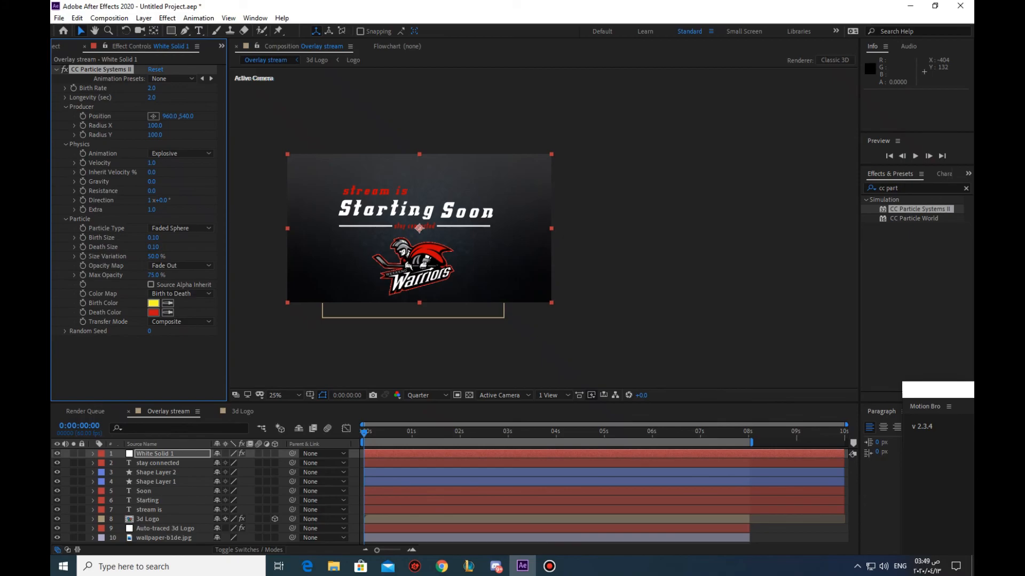
# Change the particles' birth colour to a red sampled from the Warriors logo
pyautogui.click(154, 303)
pyautogui.moveTo(329, 82); pyautogui.dragTo(242, 176)
pyautogui.click(278, 249)
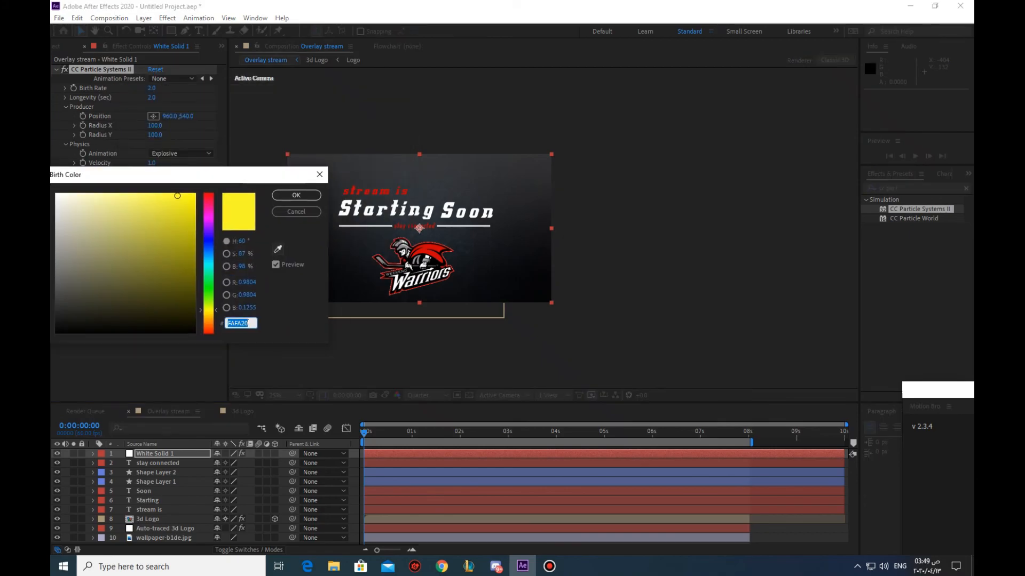
pyautogui.click(434, 251)
pyautogui.click(296, 196)
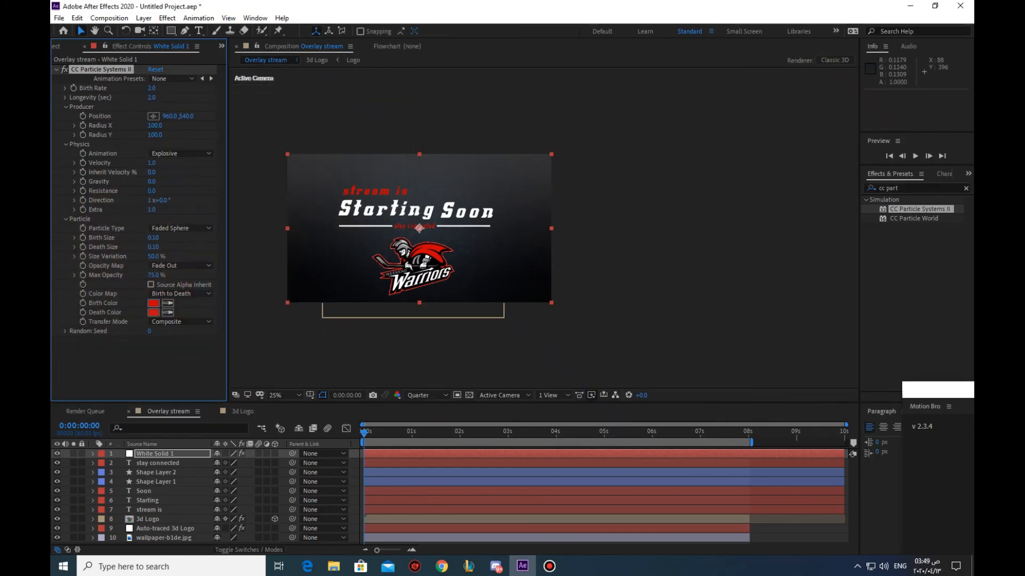
# Trim the layers from White Solid 1 down to stream is so they end at 8 seconds
pyautogui.click(172, 454)
pyautogui.keyDown('shift'); pyautogui.click(165, 510); pyautogui.keyUp('shift')
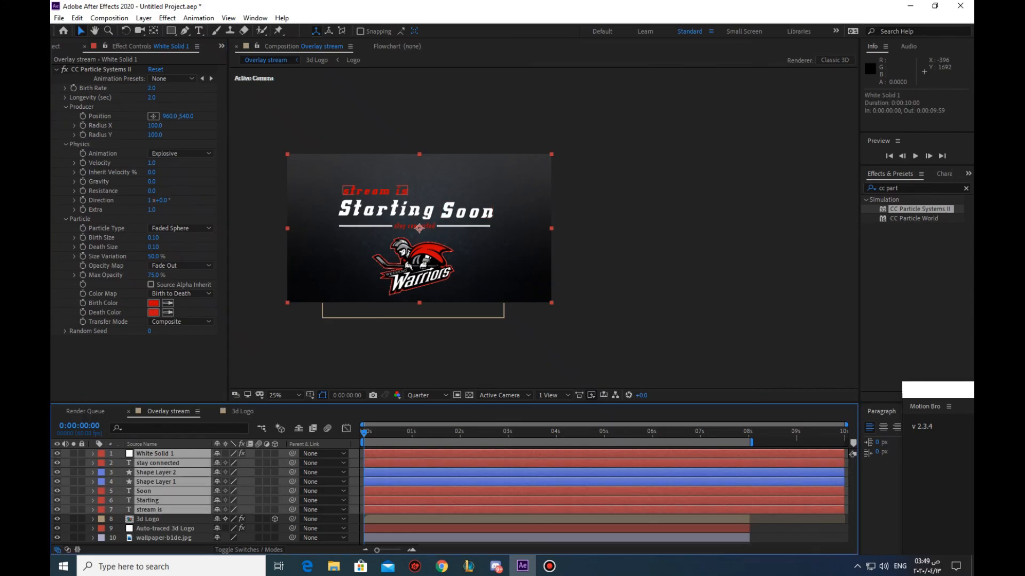
pyautogui.moveTo(844, 510); pyautogui.dragTo(750, 510)
# Preview the Overlay stream composition from its first frame to check the logo animation and particles
pyautogui.click(697, 434)
pyautogui.click(790, 491)
pyautogui.moveTo(697, 434); pyautogui.dragTo(364, 433)
pyautogui.press('space')
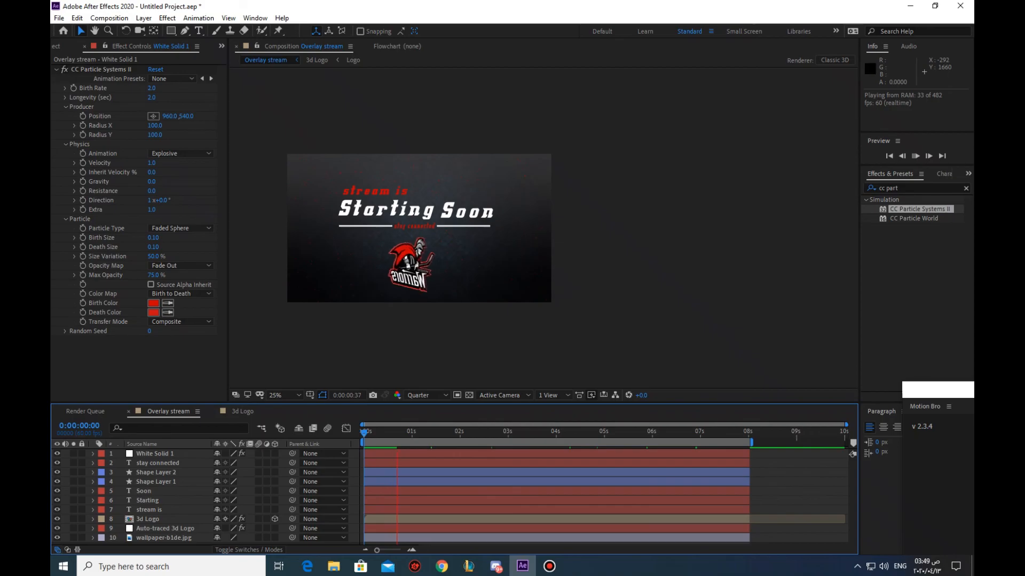